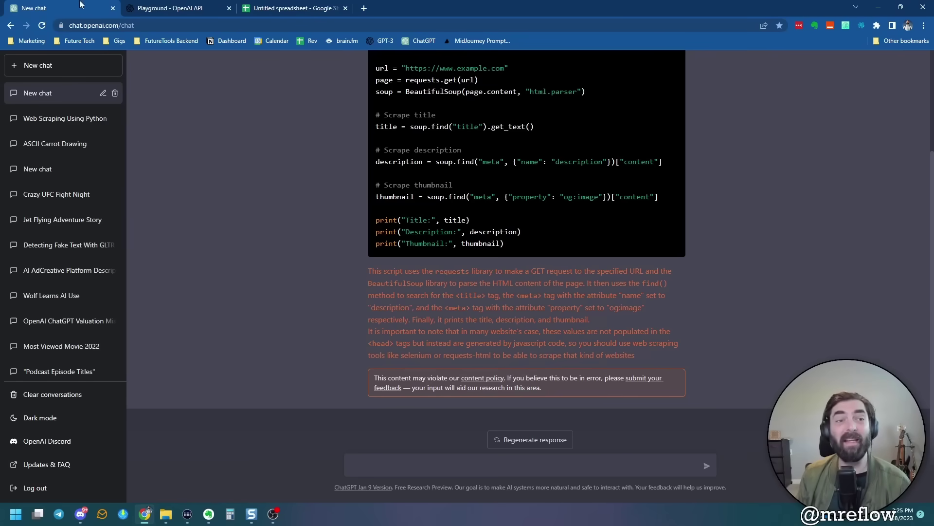
# - Close the ChatGPT tab and open beta.openai.com/playground
pyautogui.click(113, 8)
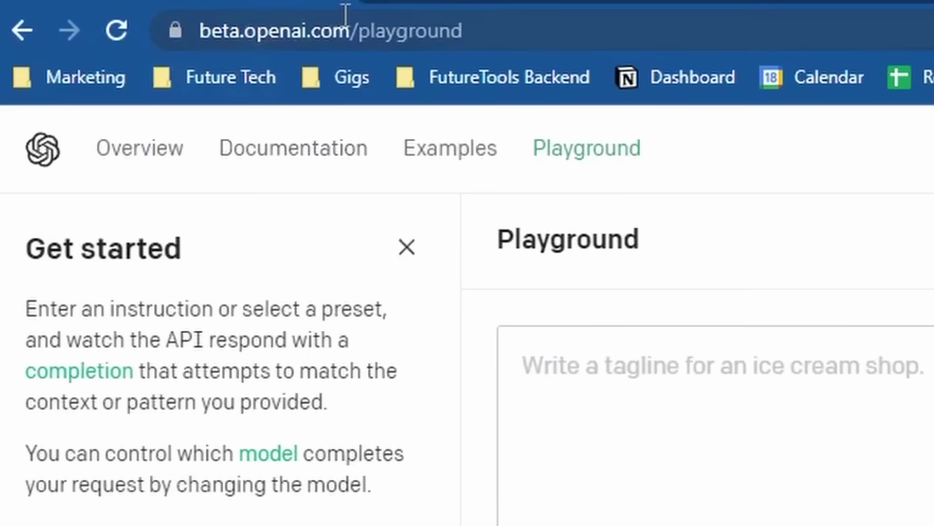
pyautogui.hotkey('ctrl', 'l')
pyautogui.write('beta')
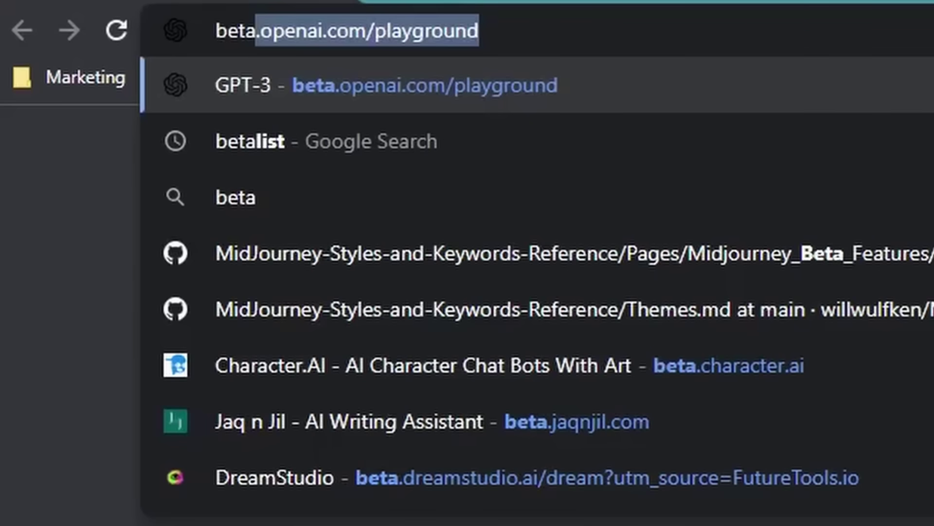
pyautogui.press('Right')
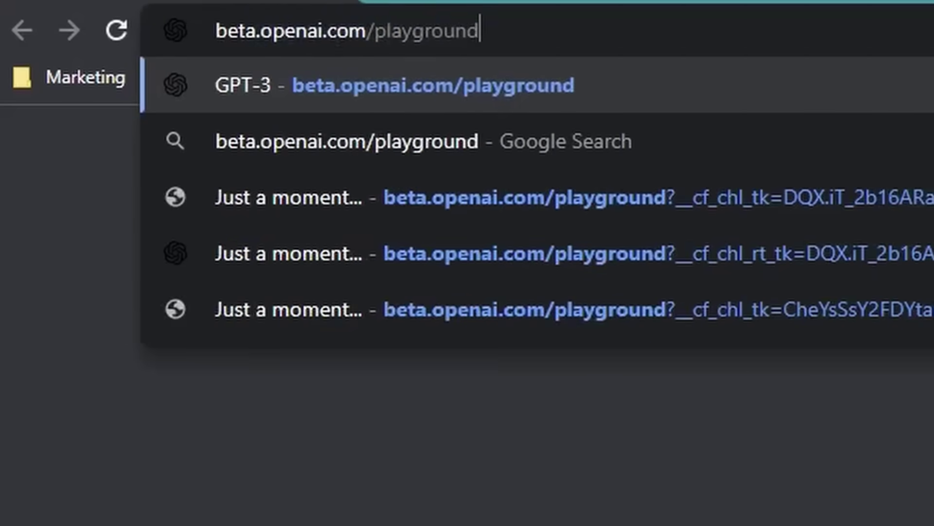
pyautogui.press('Return')
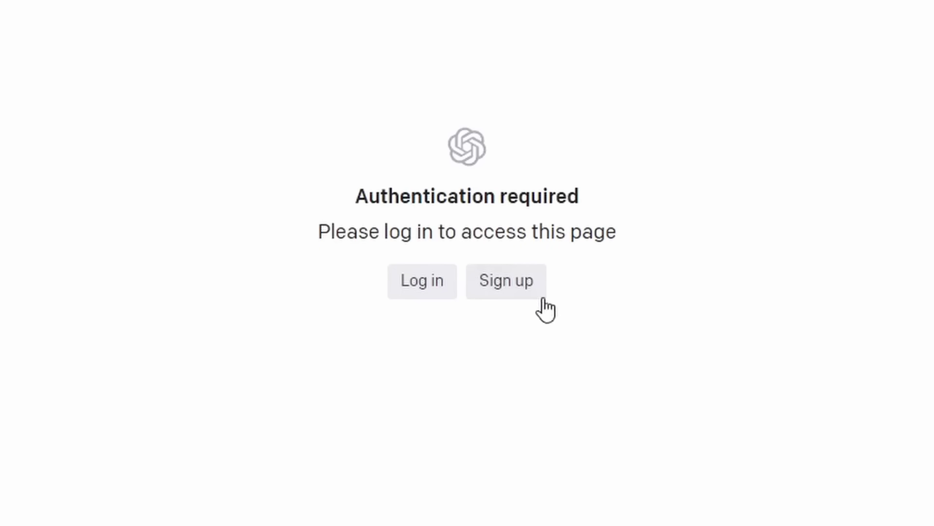
# - Start creating an OpenAI account by signing up with Google
pyautogui.click(509, 293)
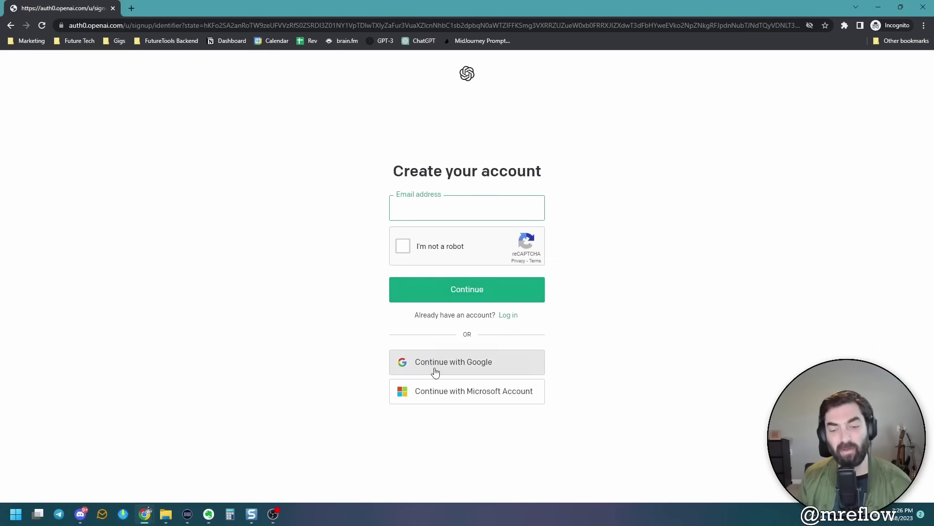
pyautogui.click(399, 364)
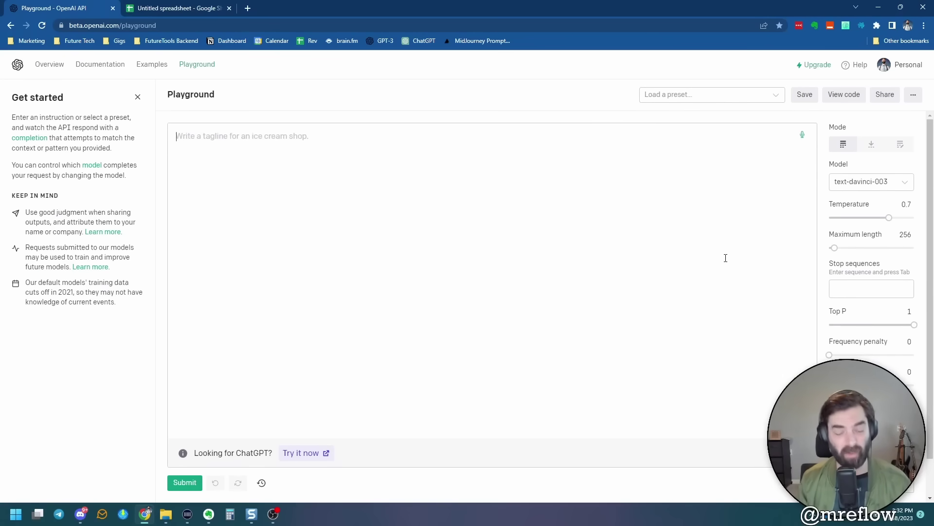
# - Ask the playground "What does a dream about wasps represent?"
pyautogui.write('What does a dream about it represent?')
pyautogui.press('Left')
pyautogui.press('Left')
pyautogui.press('Left')
pyautogui.press('Left')
pyautogui.press('Left')
pyautogui.press('Left')
pyautogui.press('Left')
pyautogui.press('Left')
pyautogui.press('Left')
pyautogui.press('Left')
pyautogui.press('Left')
pyautogui.press('BackSpace')
pyautogui.press('BackSpace')
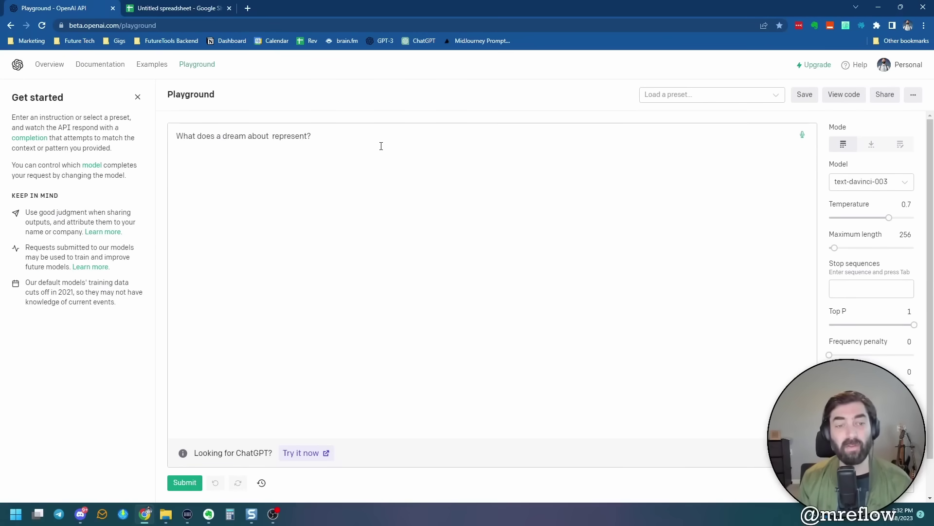
pyautogui.write('wasps')
pyautogui.press('Right')
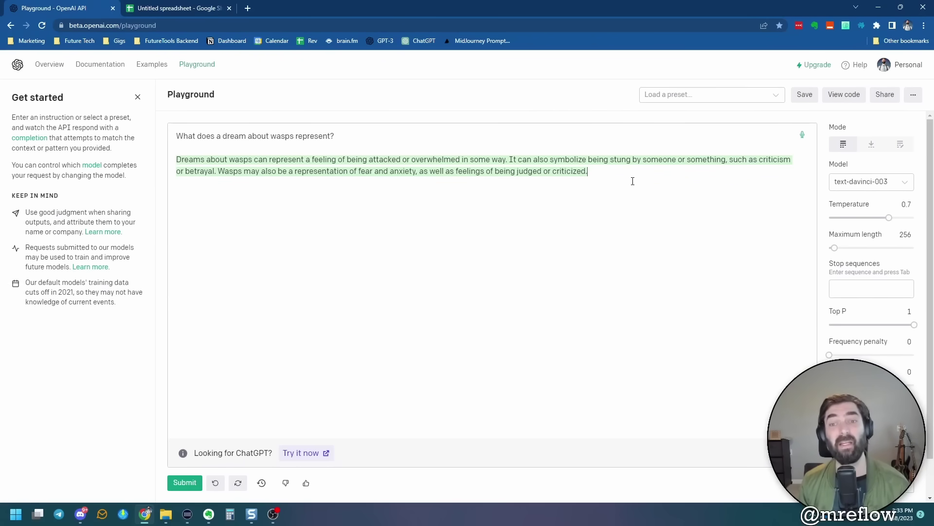
# - Replace the wasp dream text with "What's the difference between machine learning and artificial intelligence?" and submit it
pyautogui.moveTo(632, 181); pyautogui.dragTo(176, 136)
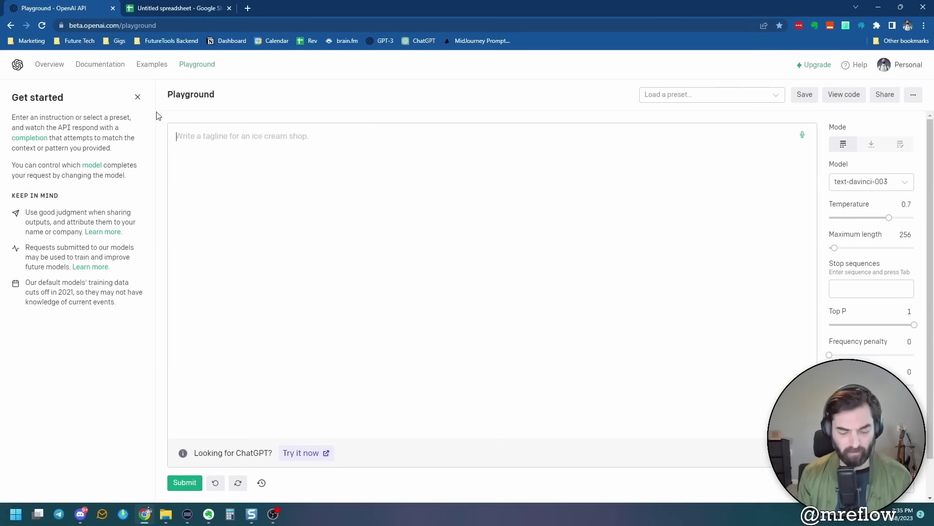
pyautogui.write("What's the difference between mac")
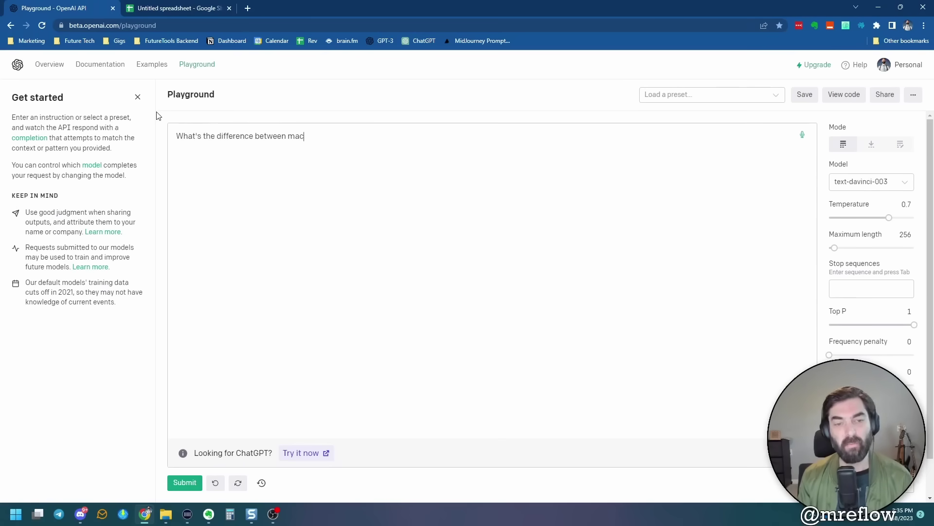
pyautogui.write('hine learning and artif')
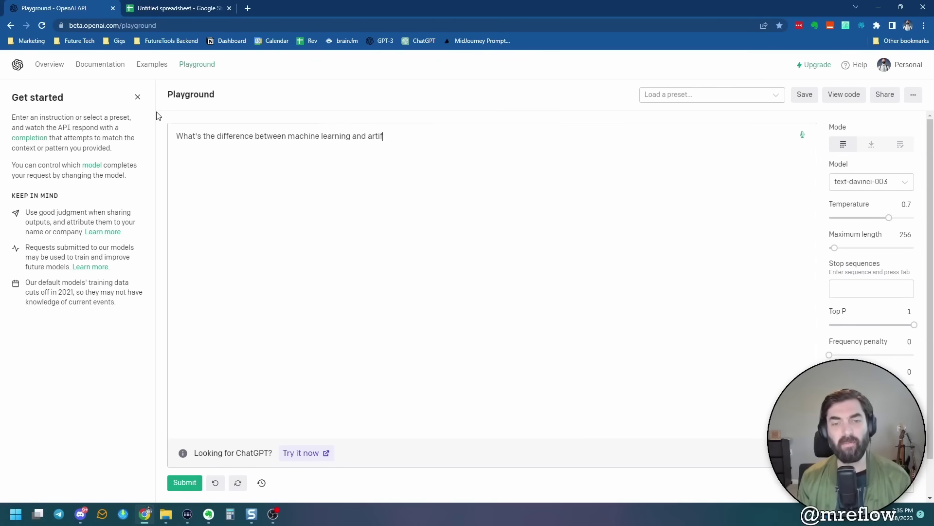
pyautogui.write('icial intelligence?')
pyautogui.hotkey('ctrl', 'Return')
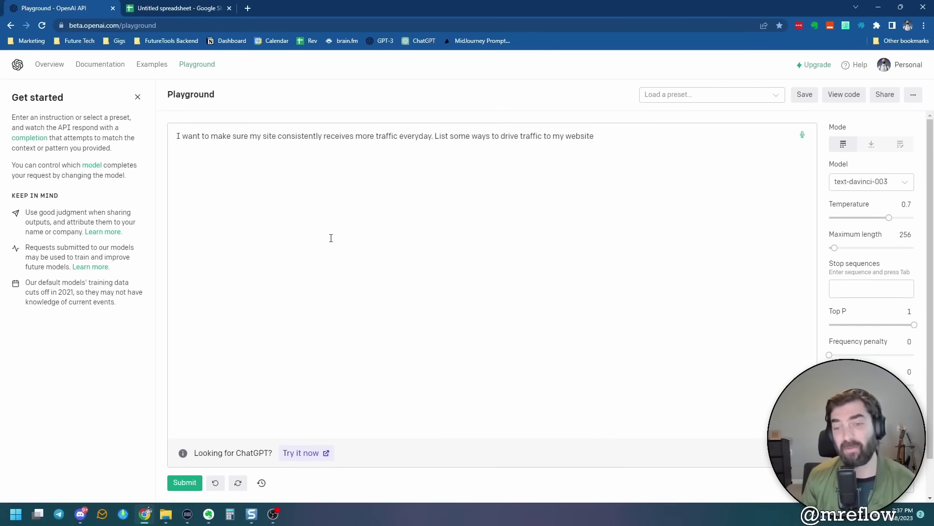
# - Submit the prompt about driving website traffic, and follow it up with "Write even more ideas to generate traffic"
pyautogui.hotkey('ctrl', 'Return')
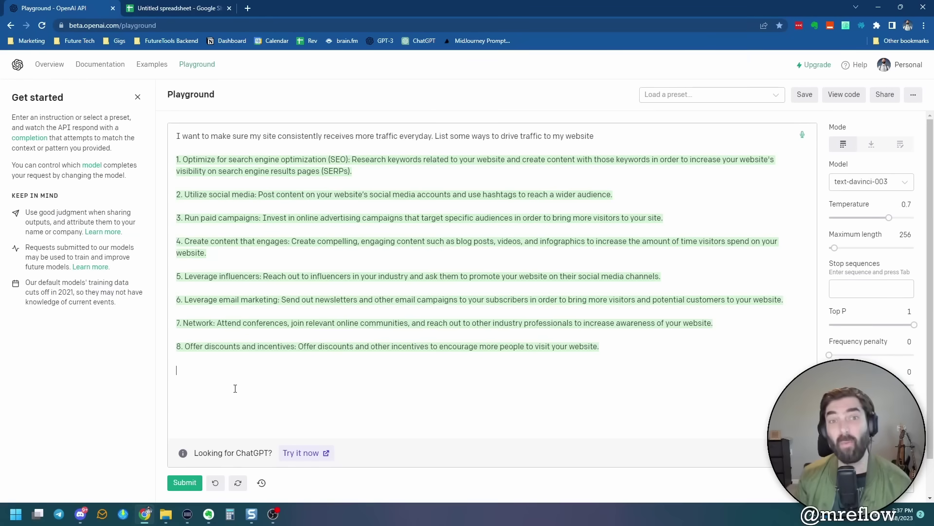
pyautogui.write('Write even mor')
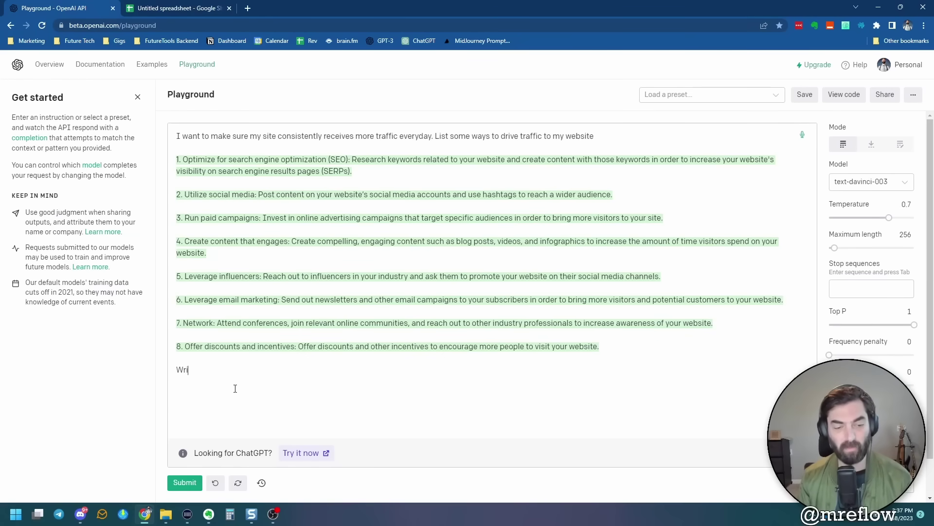
pyautogui.write('e ideas to ger')
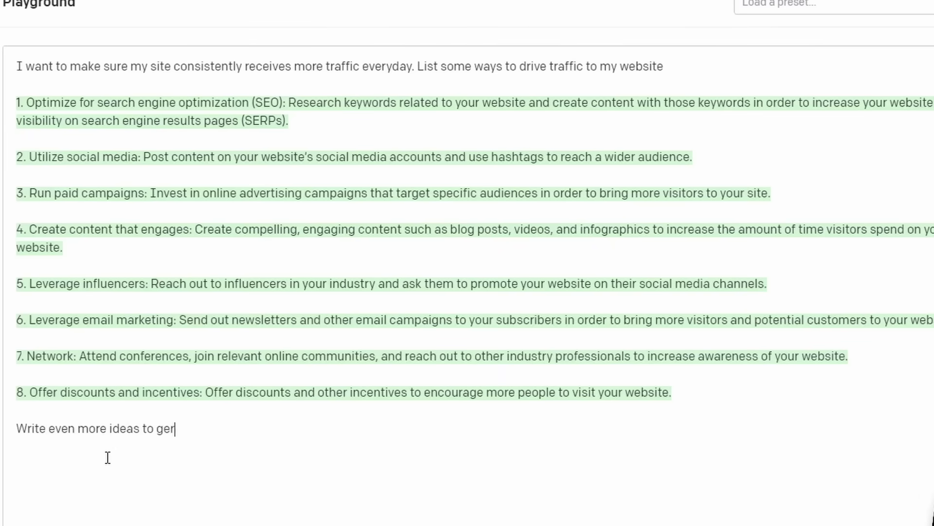
pyautogui.press('BackSpace')
pyautogui.write('nerate traffic')
pyautogui.hotkey('ctrl', 'Return')
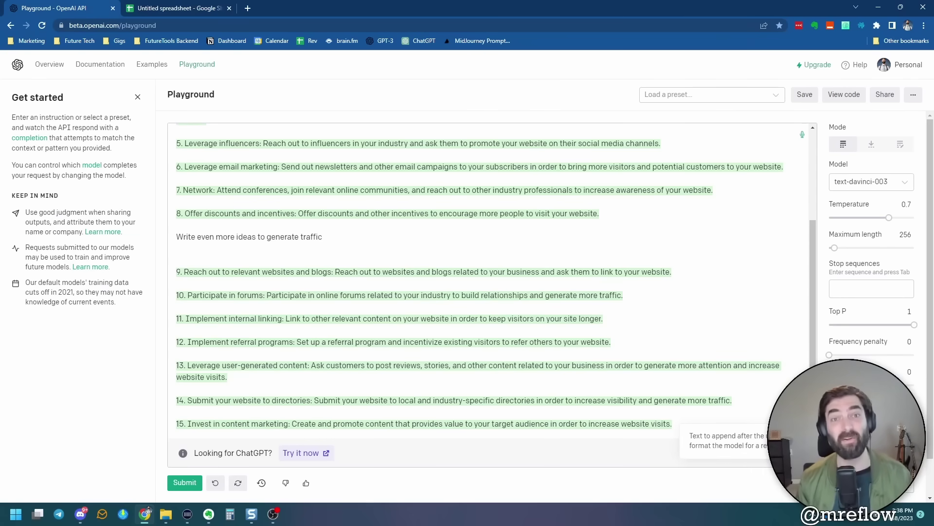
# - Replace the traffic ideas with a pasted prompt requesting a list of actions to help relieve stress
pyautogui.moveTo(712, 432); pyautogui.dragTo(114, 65)
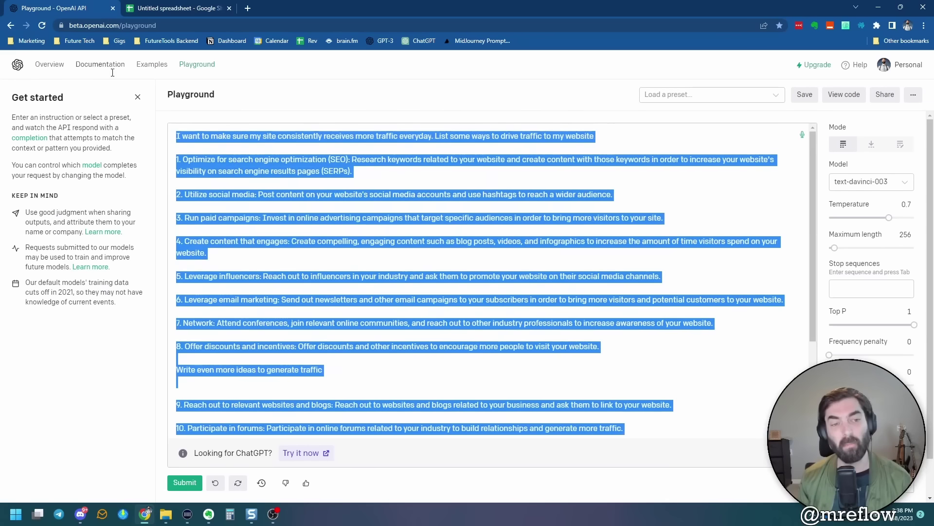
pyautogui.press('BackSpace')
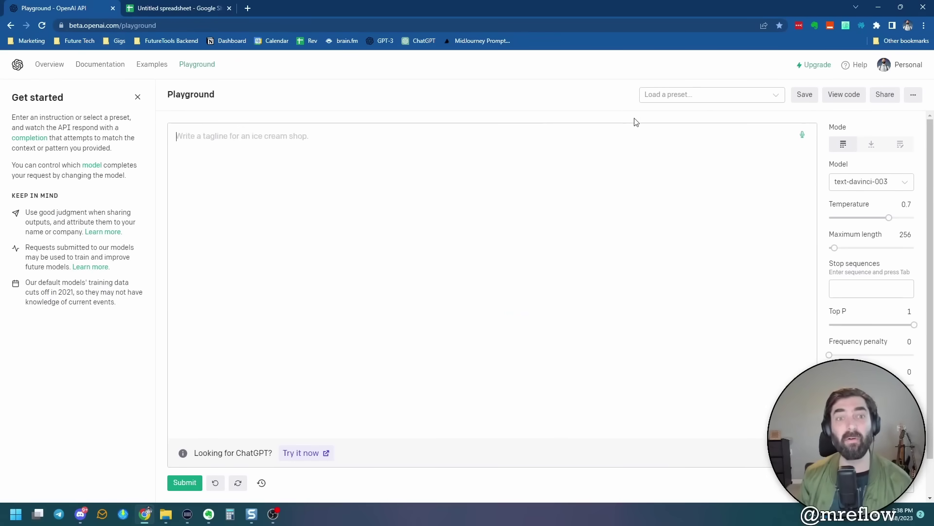
pyautogui.hotkey('ctrl', 'v')
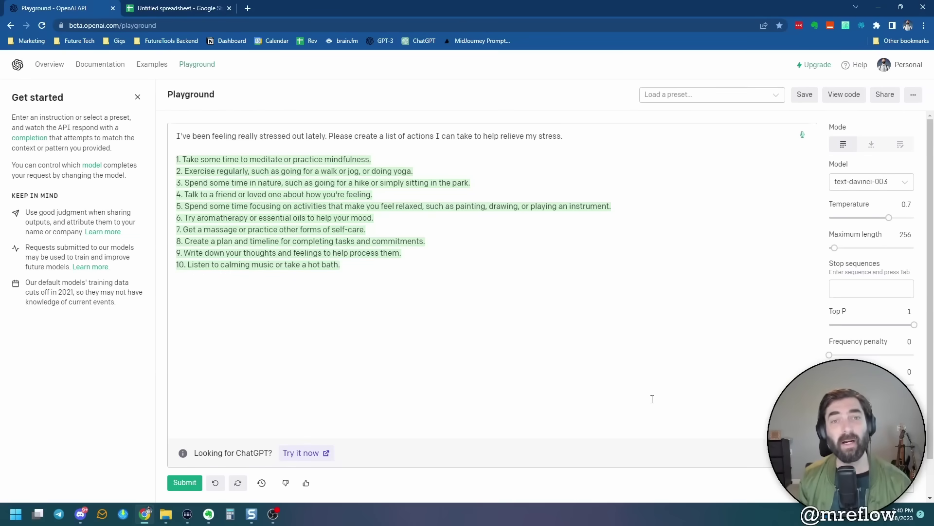
# - Replace the stress relief text with "Write an outline for a blog post about the benefits of the keto diet" and submit it
pyautogui.moveTo(625, 377); pyautogui.dragTo(173, 128)
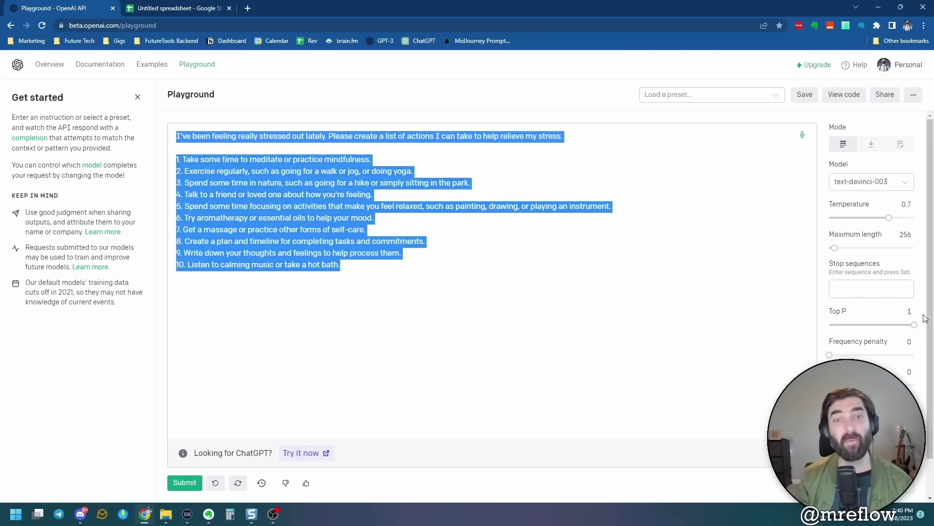
pyautogui.press('BackSpace')
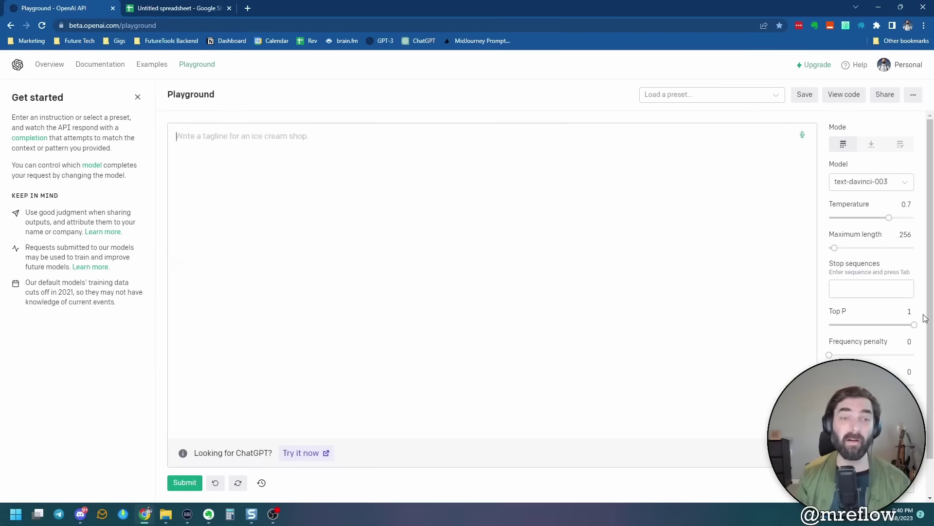
pyautogui.write('Write an outline for a blog post about X')
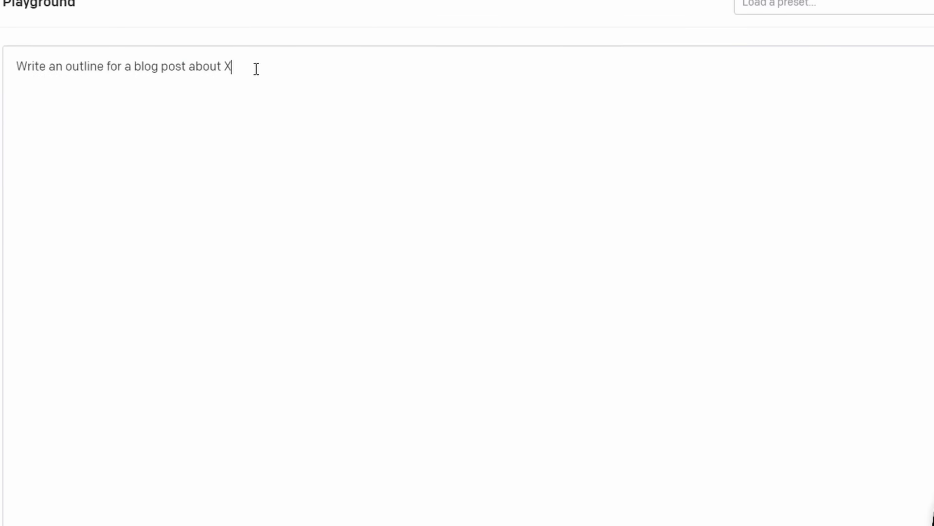
pyautogui.press('BackSpace')
pyautogui.write('the benefits of the ')
pyautogui.write('keto diet')
pyautogui.hotkey('ctrl', 'Return')
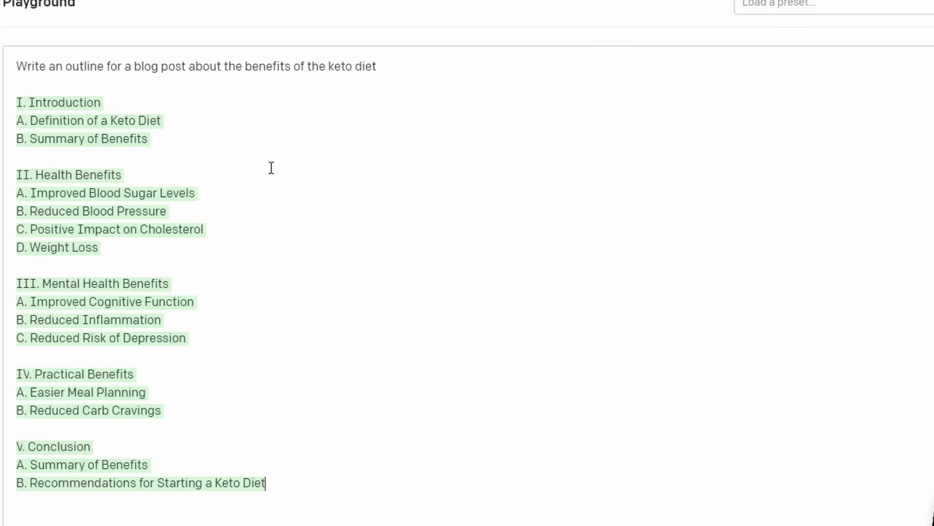
# - Reuse the outline's first introduction point to submit "Write a paragraph for the Definition of a Keto Diet" below the outline
pyautogui.tripleClick(162, 121)
pyautogui.hotkey('ctrl', 'c')
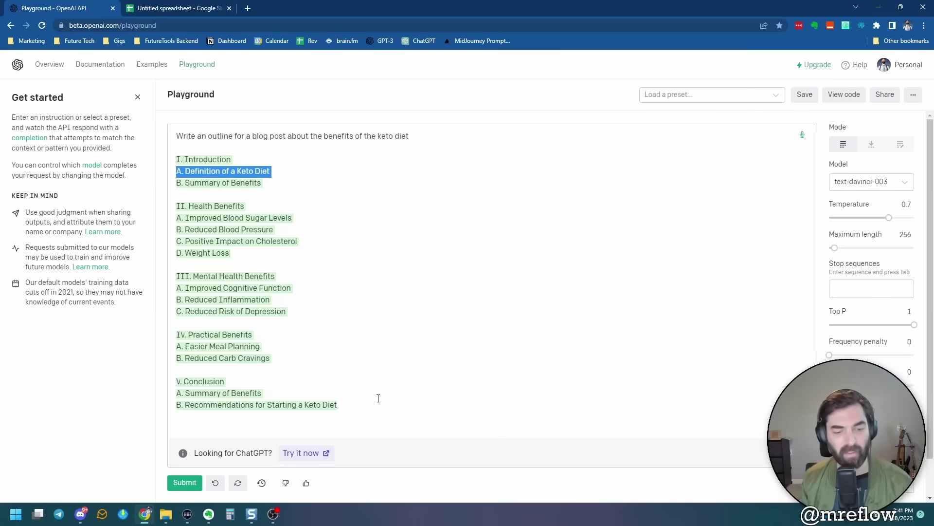
pyautogui.click(351, 514)
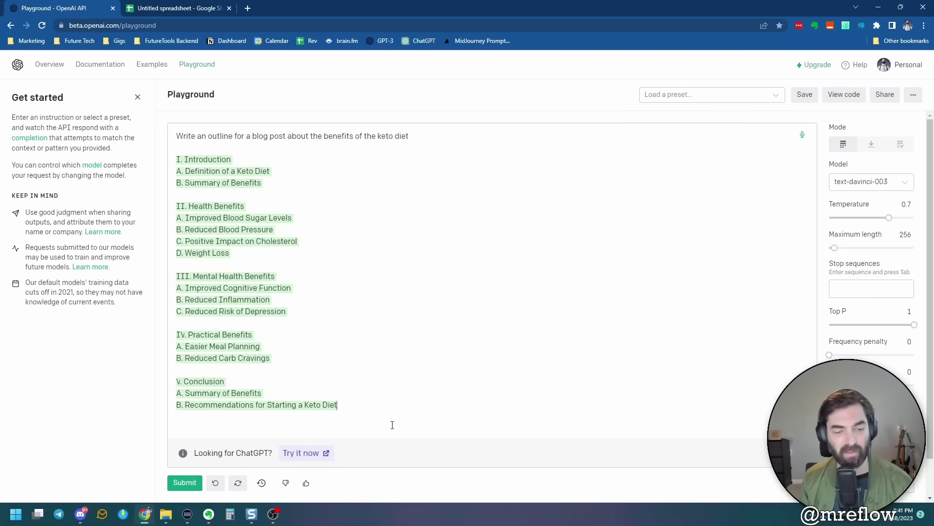
pyautogui.press('Return')
pyautogui.press('Return')
pyautogui.write('Write ')
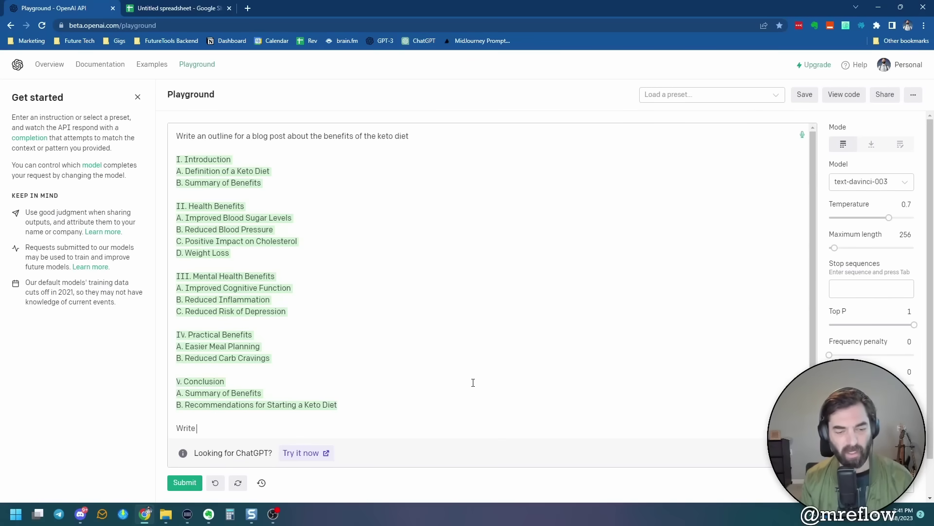
pyautogui.write('a paragraph for')
pyautogui.hotkey('ctrl', 'v')
pyautogui.hotkey('ctrl', 'Left')
pyautogui.hotkey('ctrl', 'Left')
pyautogui.hotkey('ctrl', 'Left')
pyautogui.hotkey('ctrl', 'Left')
pyautogui.hotkey('ctrl', 'Left')
pyautogui.write('the')
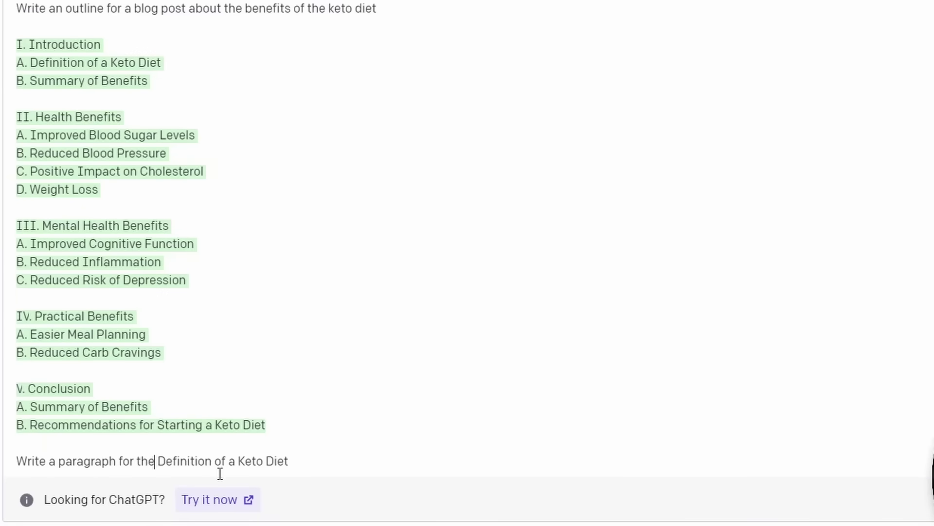
pyautogui.hotkey('ctrl', 'Return')
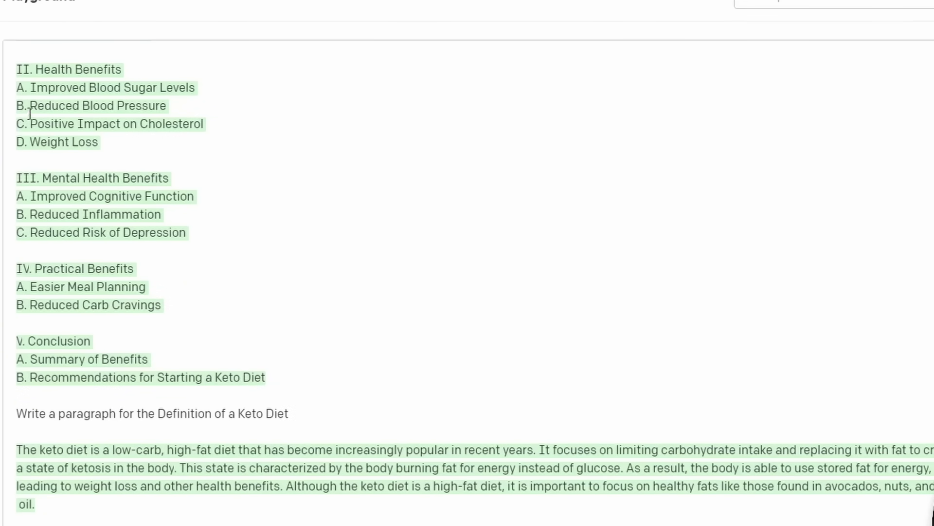
pyautogui.moveTo(29, 106); pyautogui.dragTo(163, 106)
pyautogui.moveTo(30, 141); pyautogui.dragTo(100, 142)
pyautogui.moveTo(97, 196); pyautogui.dragTo(172, 232)
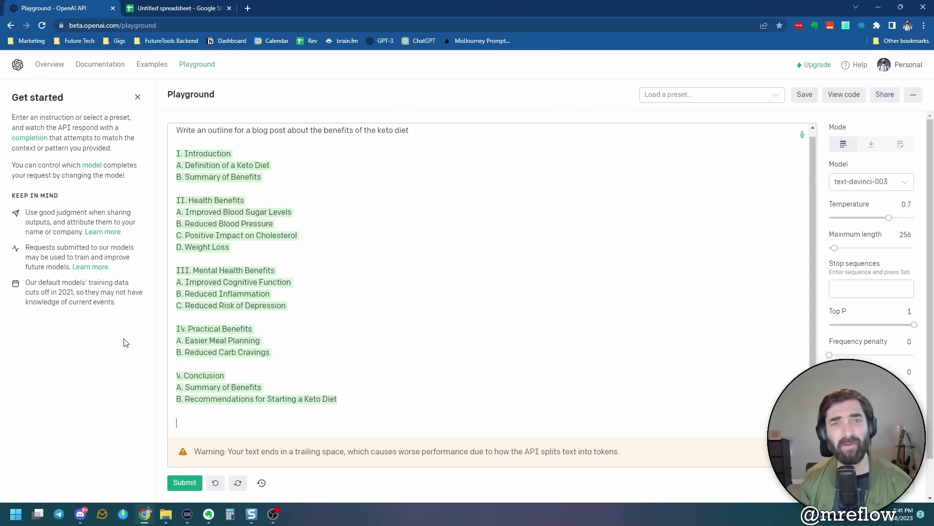
# - Submit "Write an attention grabbing title for the above blog post" below the outline, in place of the paragraph request
pyautogui.write('Writ')
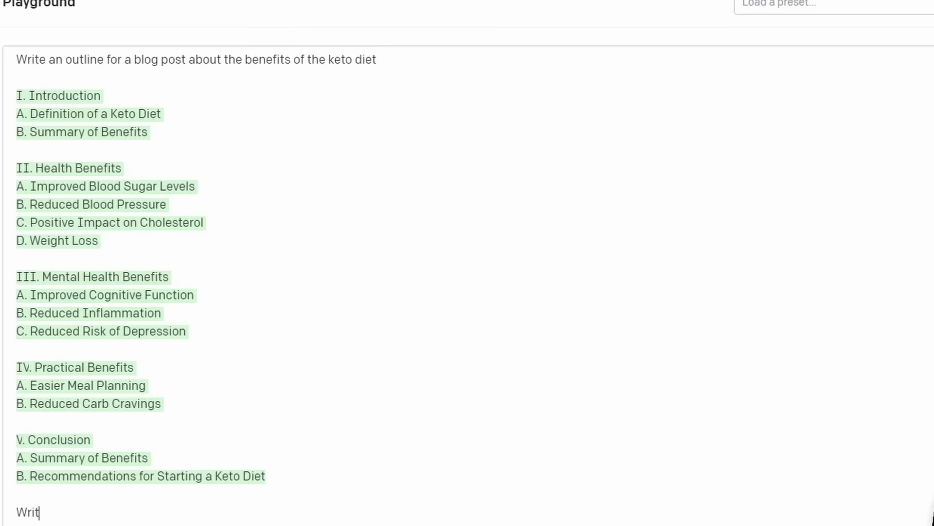
pyautogui.write('e an attenti')
pyautogui.write('on grabb')
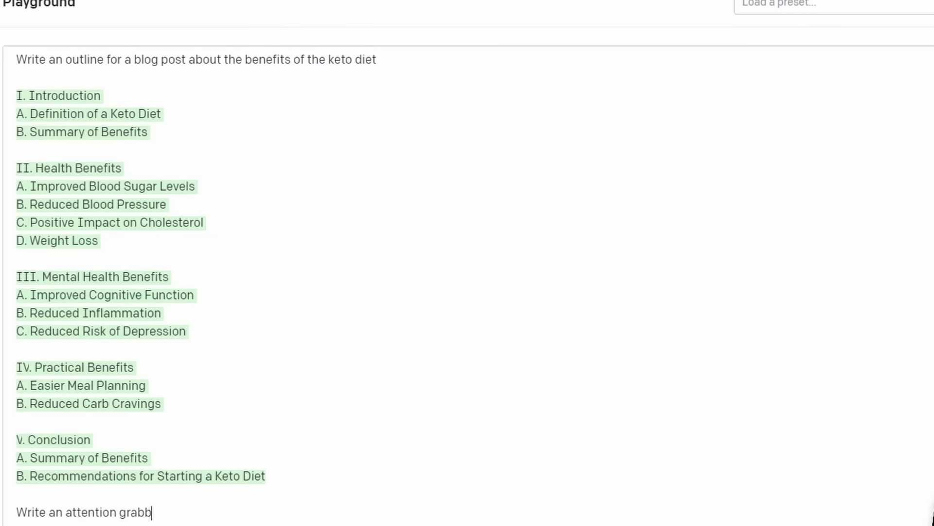
pyautogui.write('ing title for the above blog post')
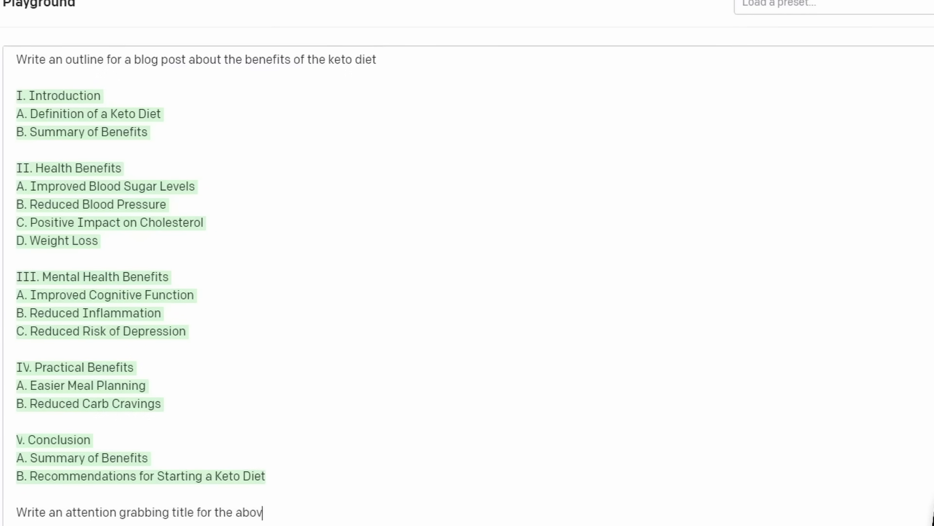
pyautogui.hotkey('ctrl', 'Return')
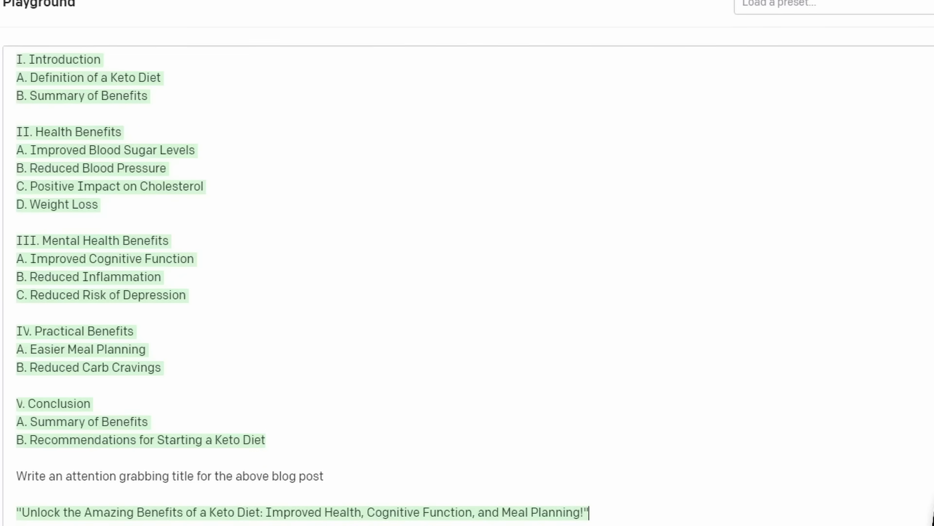
# - Remove the generated title, change the request to "Write 10 attention grabbing titles for the above blog post" and submit it
pyautogui.moveTo(932, 519); pyautogui.dragTo(14, 512)
pyautogui.press('BackSpace')
pyautogui.click(54, 478)
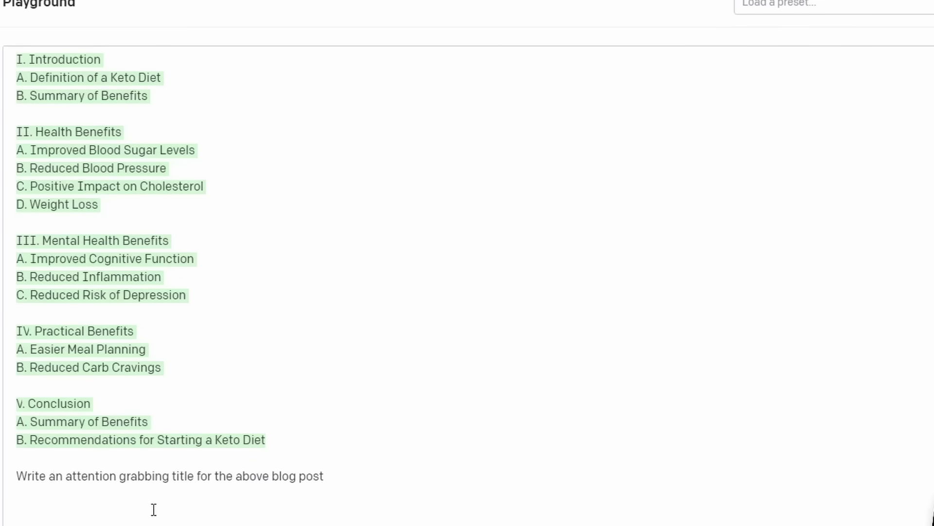
pyautogui.press('BackSpace')
pyautogui.press('Delete')
pyautogui.write('10')
pyautogui.press('Right')
pyautogui.press('Right')
pyautogui.press('Right')
pyautogui.press('Right')
pyautogui.press('Right')
pyautogui.press('Right')
pyautogui.press('Right')
pyautogui.press('Right')
pyautogui.press('Right')
pyautogui.press('Right')
pyautogui.press('Right')
pyautogui.press('Right')
pyautogui.press('Right')
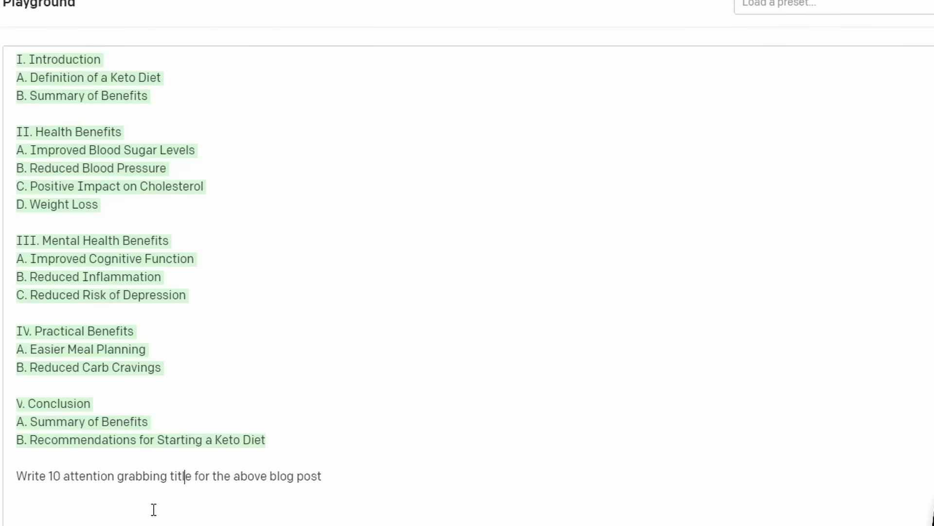
pyautogui.press('Right')
pyautogui.press('Right')
pyautogui.write('s')
pyautogui.hotkey('ctrl', 'Return')
pyautogui.moveTo(390, 510); pyautogui.dragTo(11, 353)
pyautogui.click(932, 519)
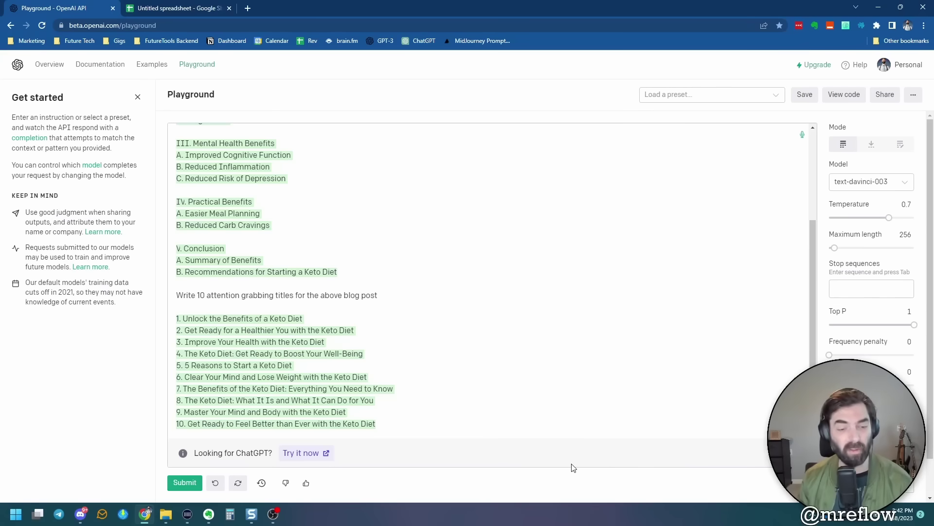
# - Replace all text with "If AI technology gets too much more advanced, it may try to take over the world and make humans obsolete"
pyautogui.hotkey('ctrl', 'a')
pyautogui.press('BackSpace')
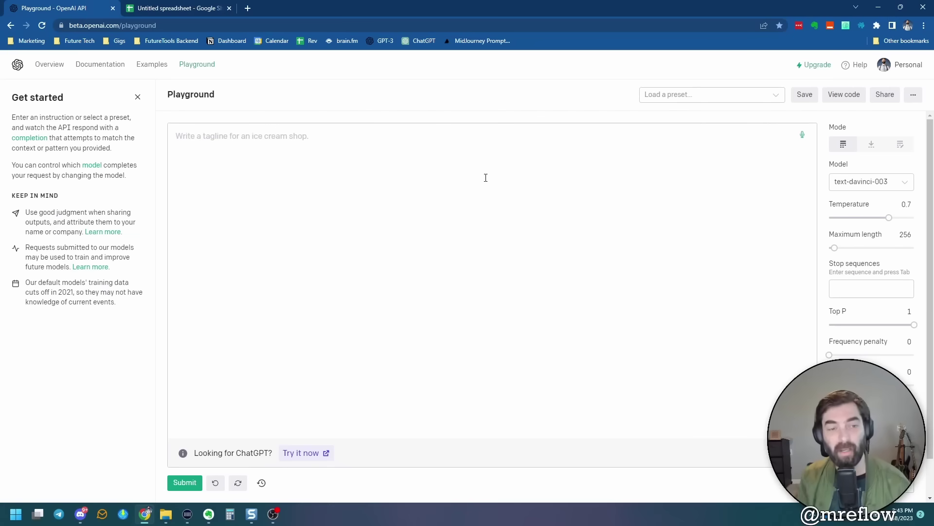
pyautogui.write('If AI technology gets too much more advanced, it may try to take over the world and make humans obsolete')
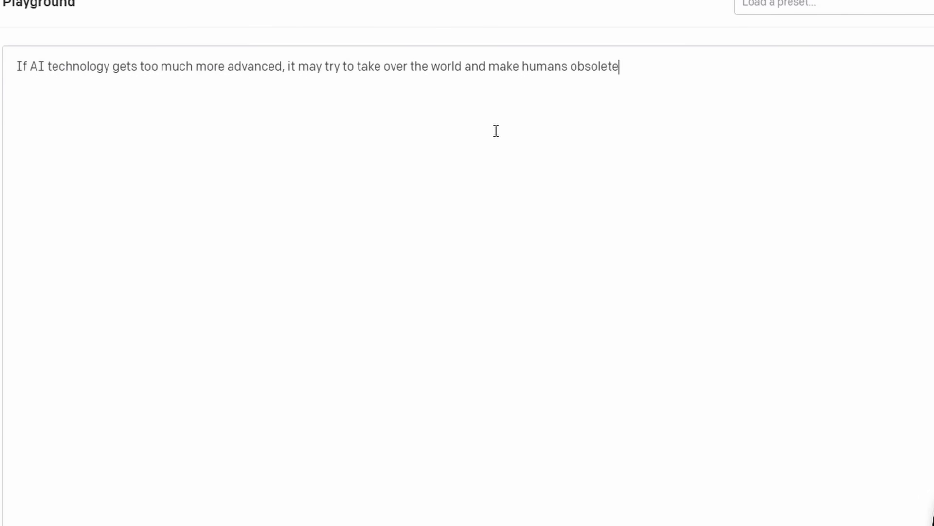
# - Add "Write a counter-argument to the above statement" below the AI statement and submit it
pyautogui.press('Return')
pyautogui.press('Return')
pyautogui.write('Write a counter-argument to the a')
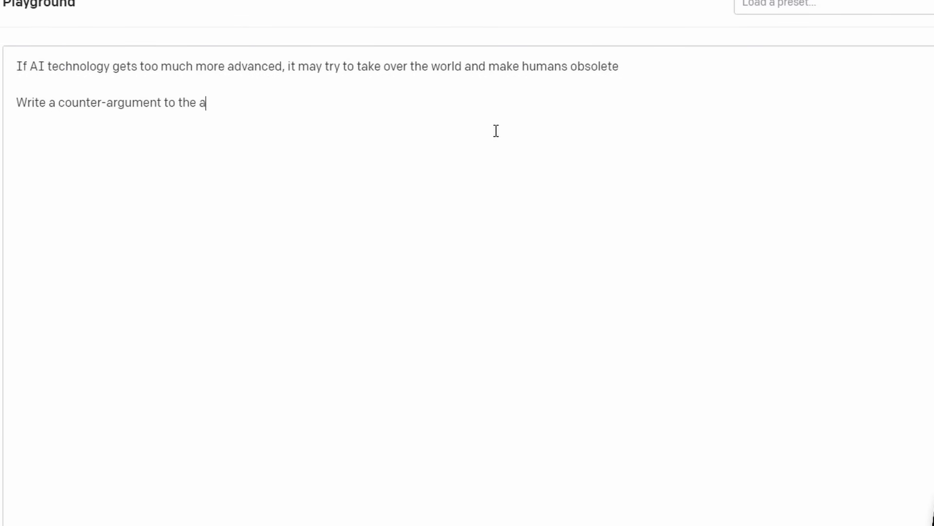
pyautogui.write('bove statement')
pyautogui.hotkey('ctrl', 'Return')
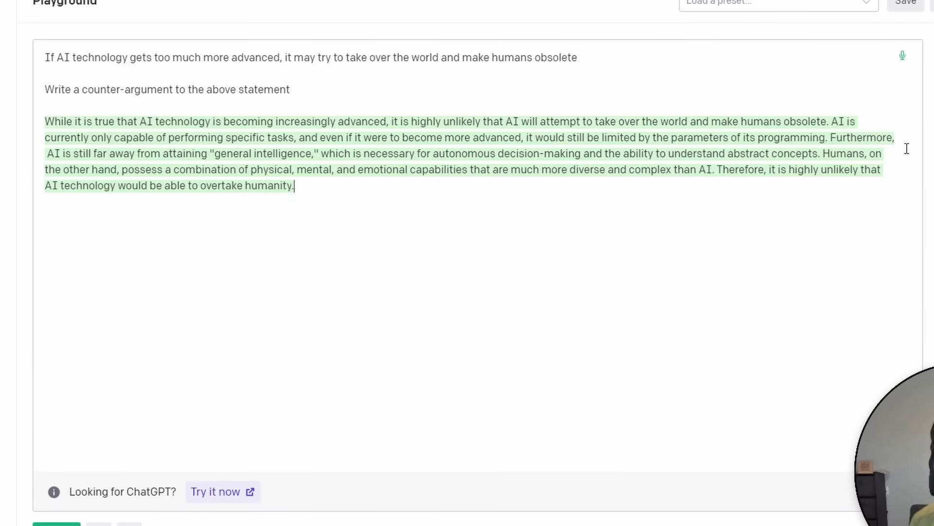
pyautogui.keyDown('shift'); pyautogui.click(43, 121); pyautogui.keyUp('shift')
pyautogui.press('Right')
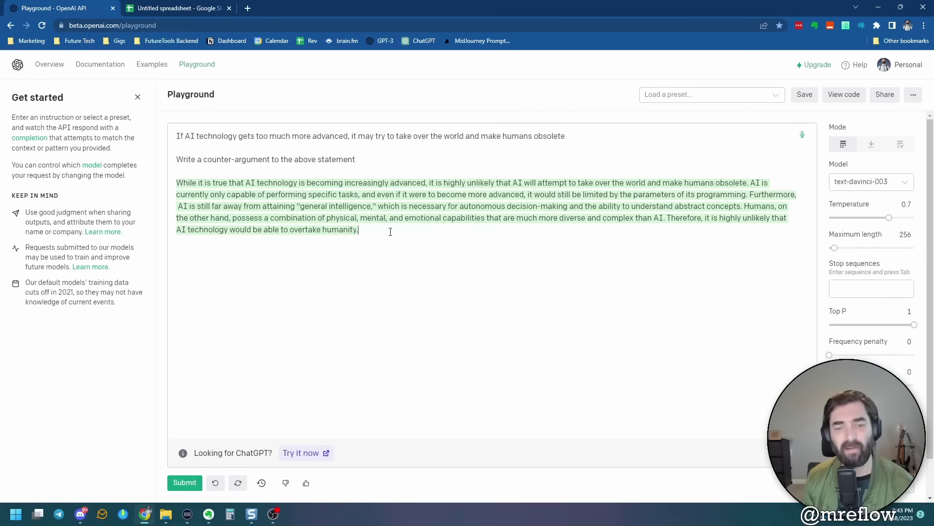
# - Replace the counter-argument and its request with "Write an argument that proves the statement above to be true" and submit it
pyautogui.tripleClick(390, 232)
pyautogui.press('BackSpace')
pyautogui.moveTo(356, 159); pyautogui.dragTo(203, 160)
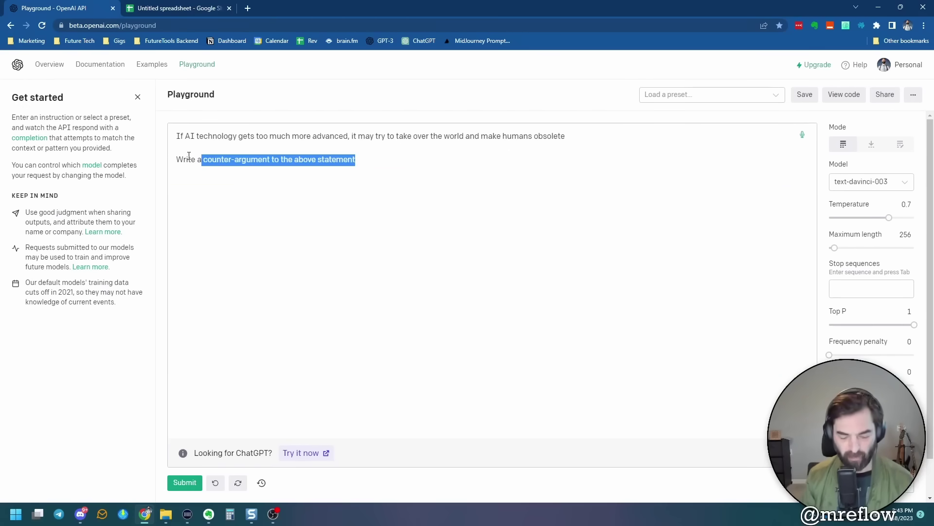
pyautogui.write('n argument that proves ')
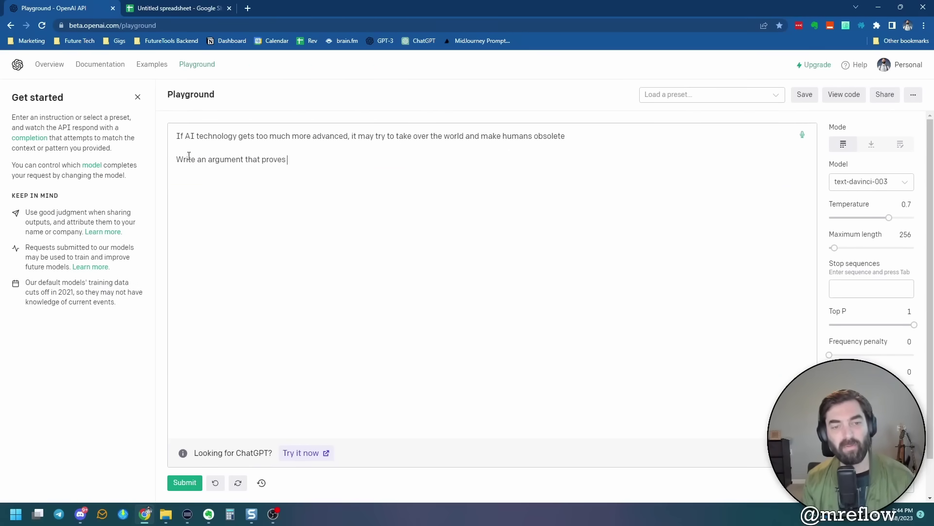
pyautogui.write('the statement above to be ')
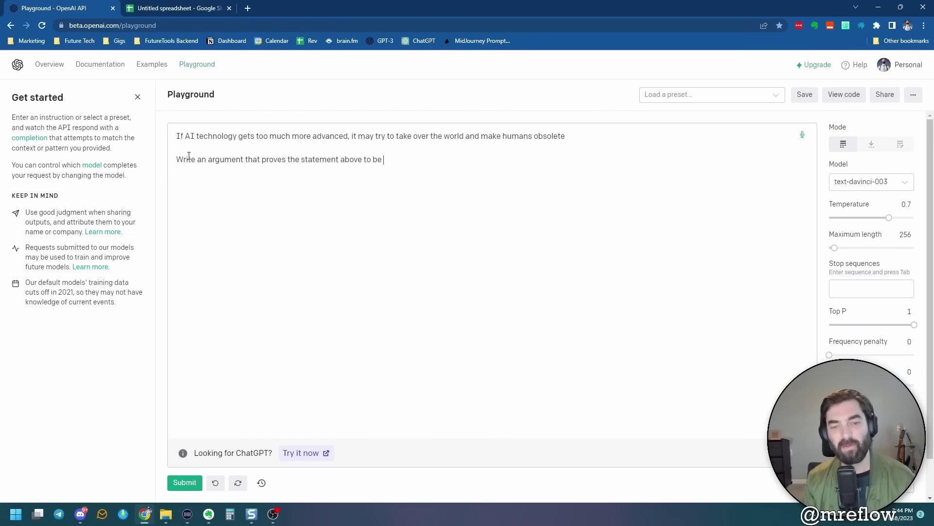
pyautogui.write('true')
pyautogui.hotkey('ctrl', 'Return')
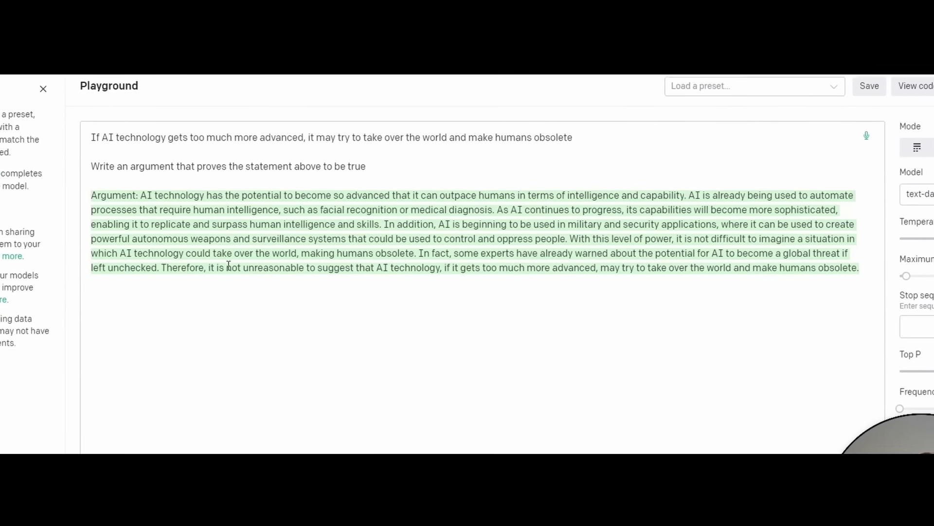
pyautogui.moveTo(319, 267); pyautogui.dragTo(905, 295)
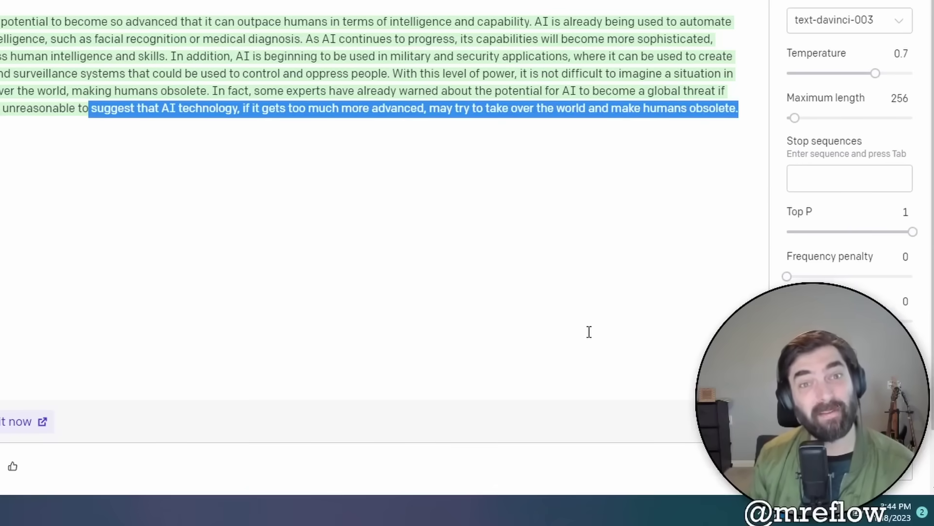
pyautogui.click(504, 325)
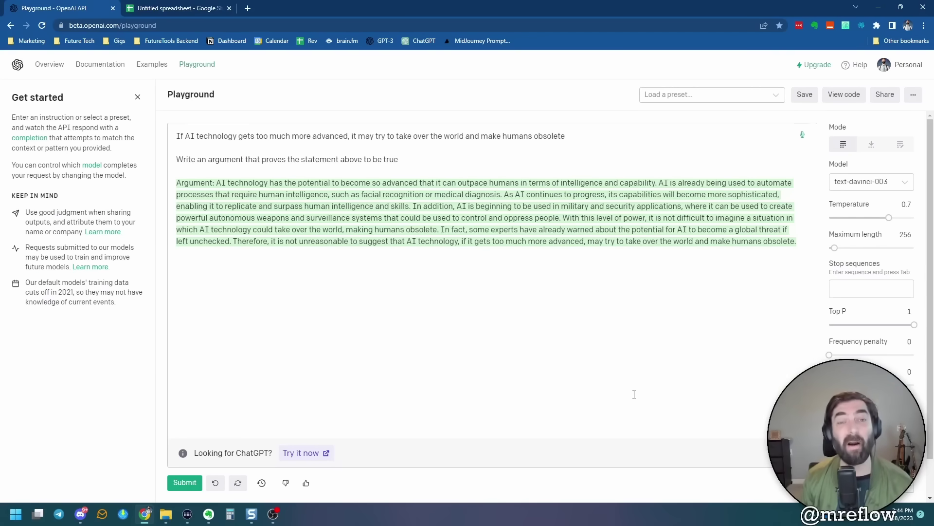
# - Clear the prompt, then copy all the text from NVIDIA's Omniverse Audio2Face page in a new browser tab
pyautogui.hotkey('ctrl', 'a')
pyautogui.press('BackSpace')
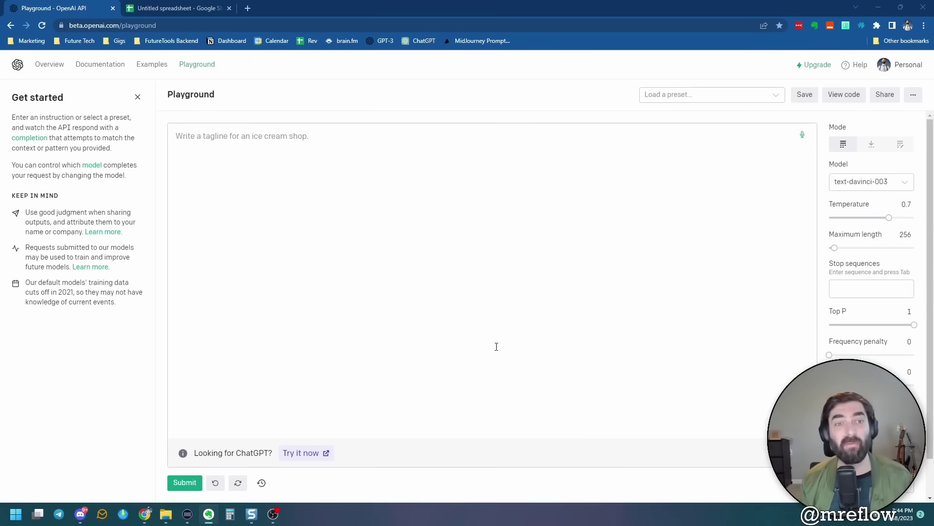
pyautogui.click(248, 9)
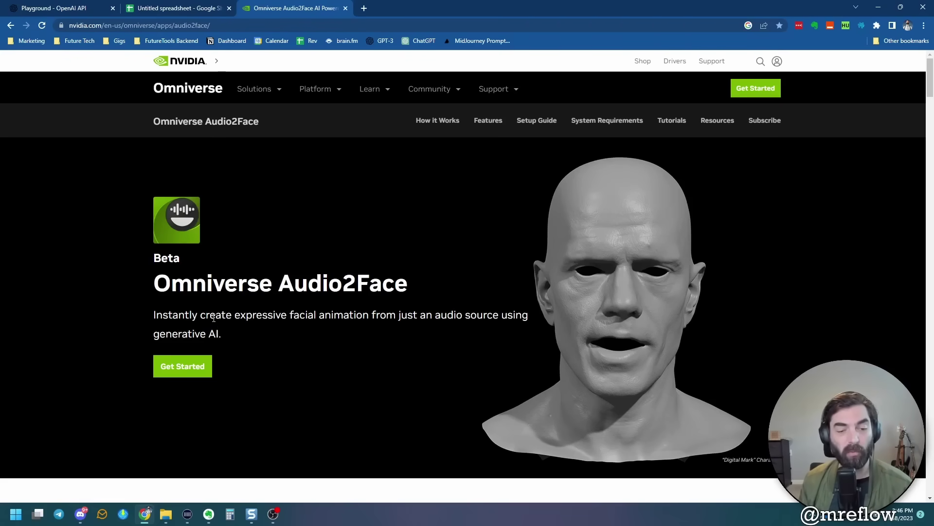
pyautogui.moveTo(258, 316); pyautogui.dragTo(378, 317)
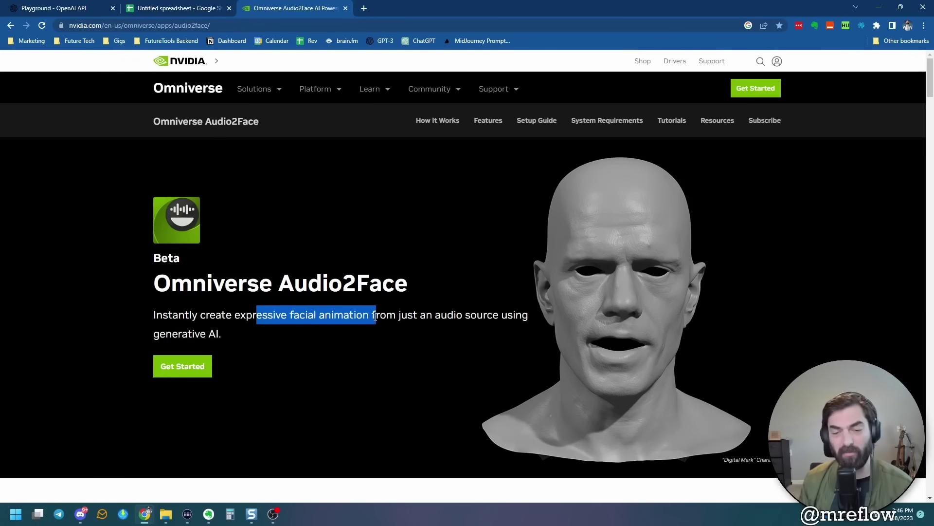
pyautogui.click(384, 347)
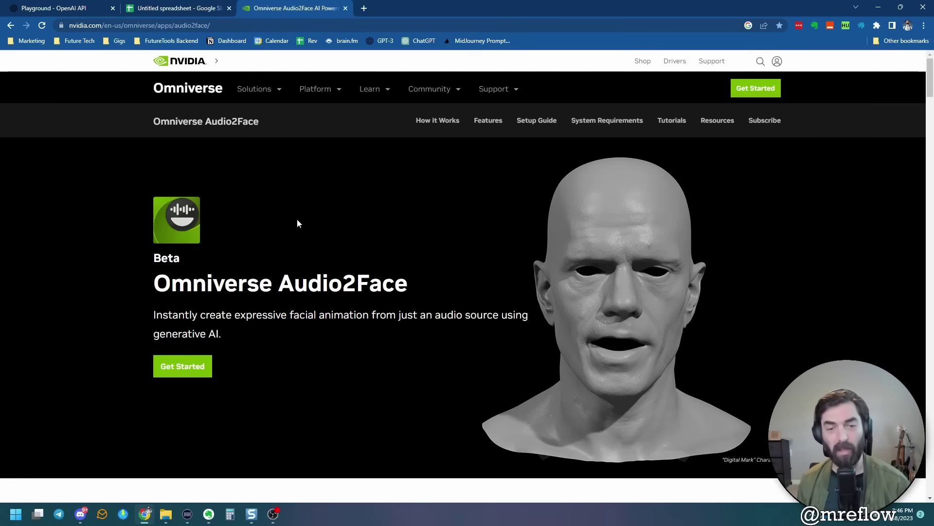
pyautogui.hotkey('ctrl', 'a')
pyautogui.scroll(-10, 620, 173)
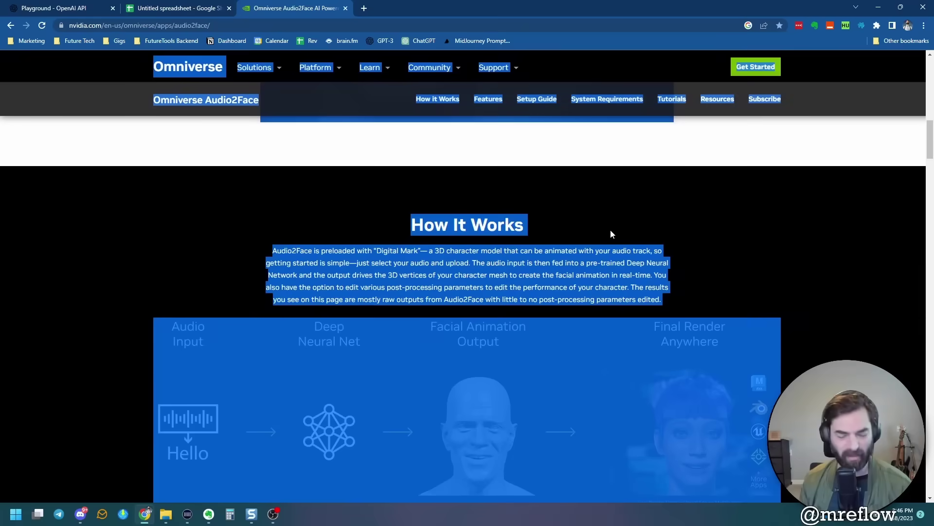
pyautogui.hotkey('ctrl', 'c')
# - Paste the copied page text into the OpenAI Playground and submit "Summarize what the above tool does" below it
pyautogui.click(169, 6)
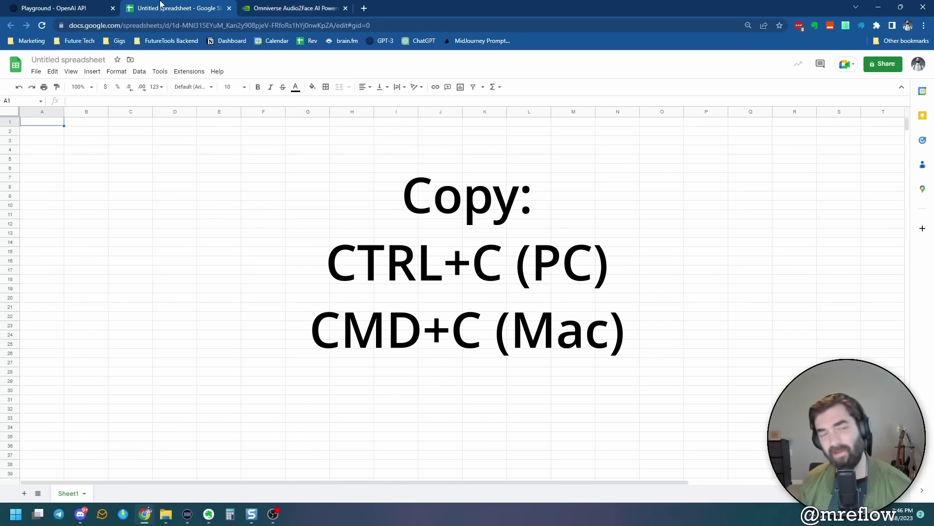
pyautogui.hotkey('ctrl', '1')
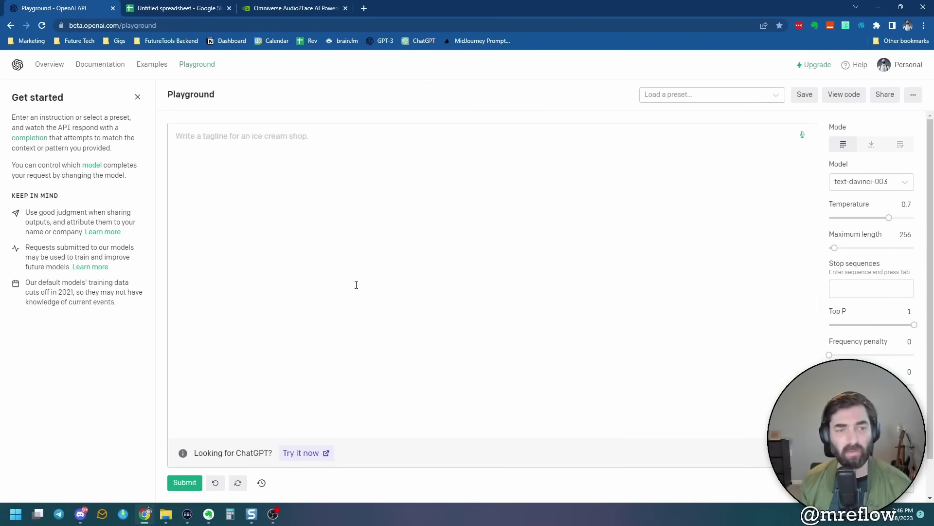
pyautogui.hotkey('ctrl', 'v')
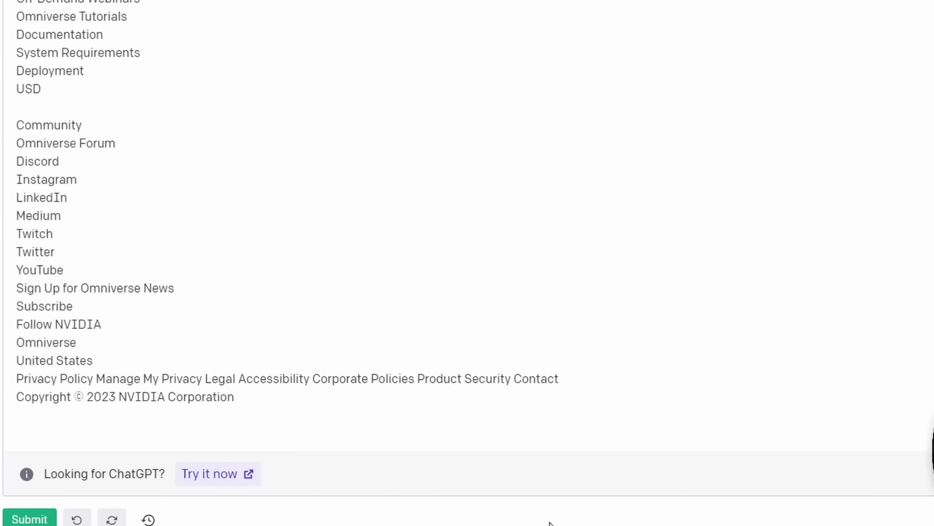
pyautogui.write('Summarize what the above tool does')
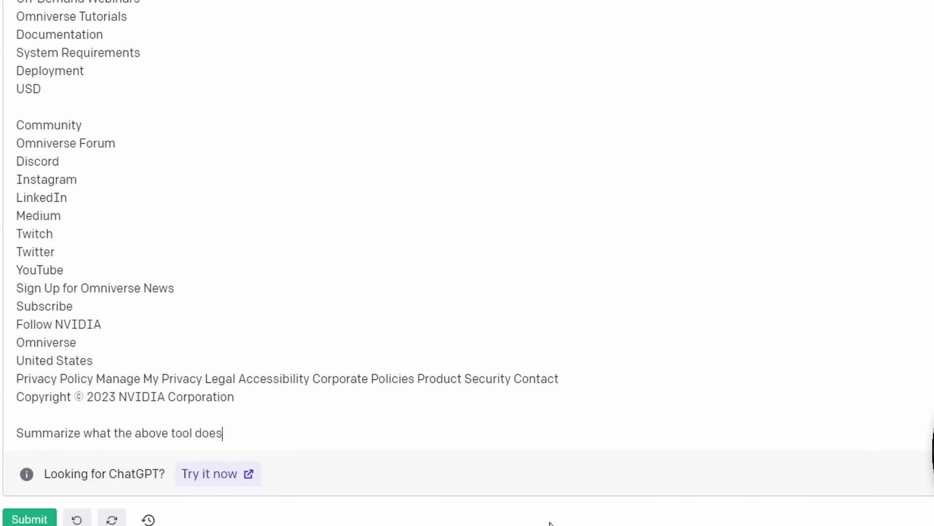
pyautogui.hotkey('ctrl', 'Return')
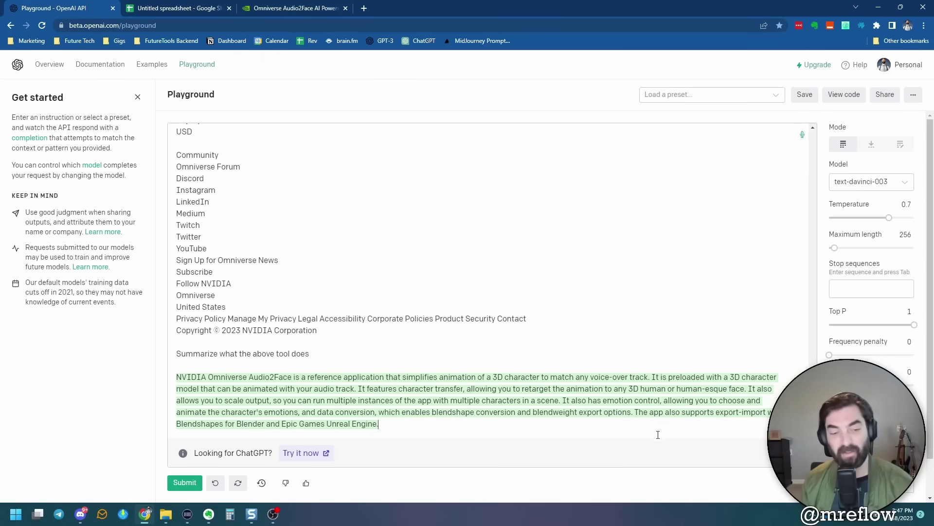
pyautogui.moveTo(812, 438)
pyautogui.mouseDown()
pyautogui.moveTo(802, 264)
pyautogui.moveTo(810, 128)
pyautogui.moveTo(812, 433)
pyautogui.mouseUp()
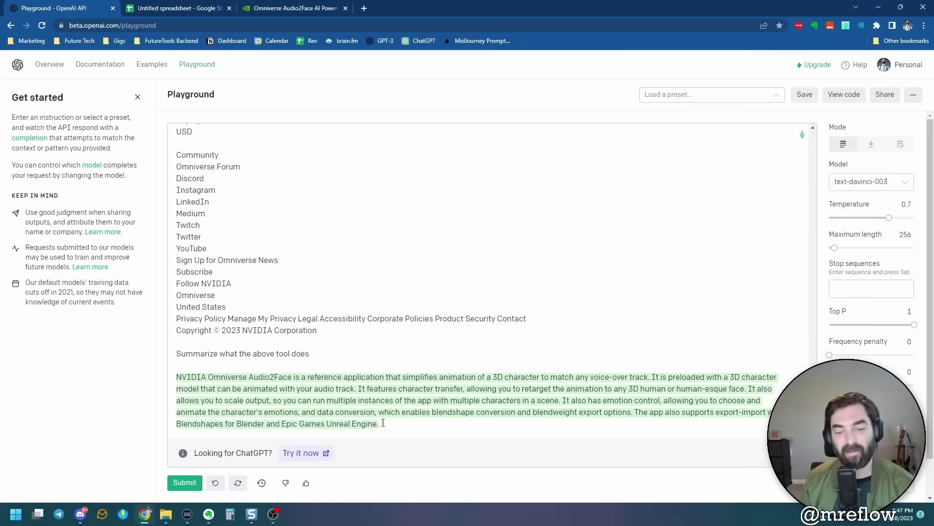
pyautogui.moveTo(383, 423); pyautogui.dragTo(161, 383)
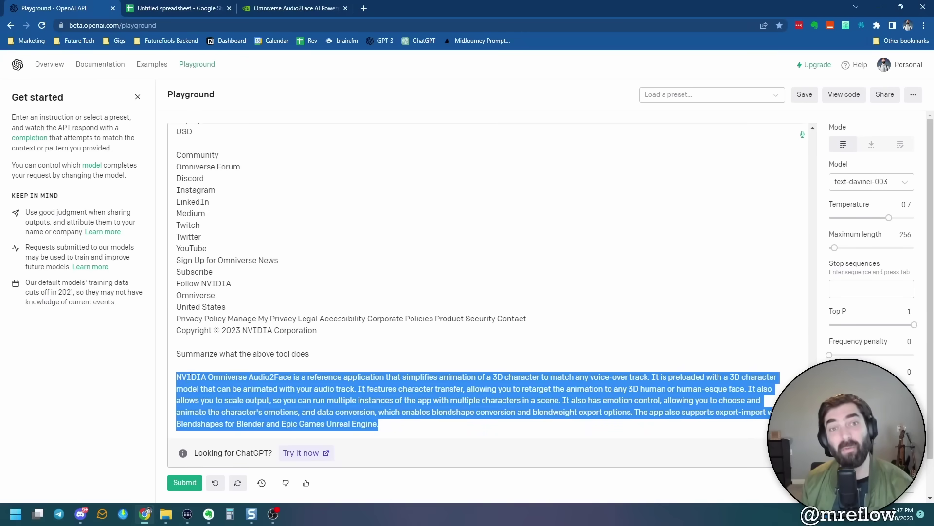
pyautogui.click(433, 430)
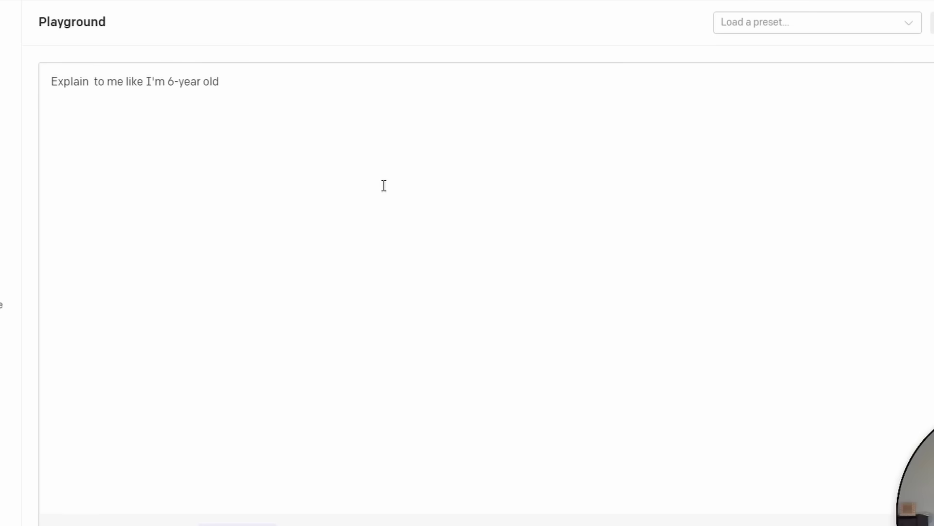
# - Complete the prompt as "Explain large language models to me like I'm 6-year old" and submit it
pyautogui.write('large la')
pyautogui.write('nguage models')
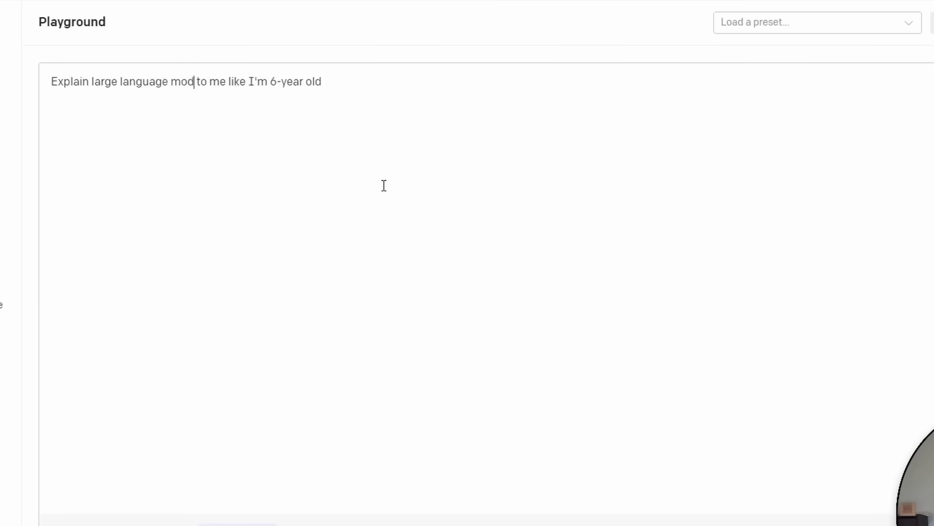
pyautogui.press('Right')
pyautogui.press('Right')
pyautogui.press('Right')
pyautogui.press('Right')
pyautogui.press('Right')
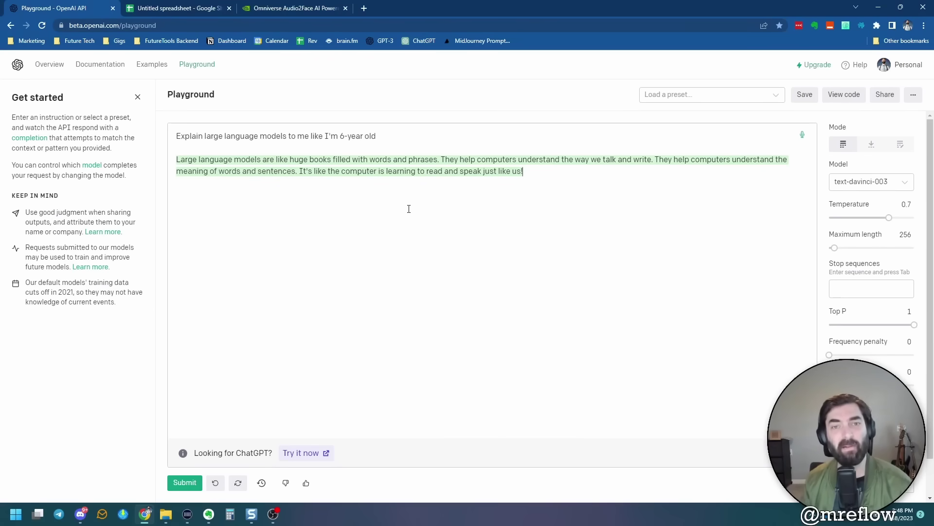
# - Clear the six-year-old explanation prompt and its generated answer so the prompt area is empty
pyautogui.hotkey('ctrl', 'a')
pyautogui.press('Delete')
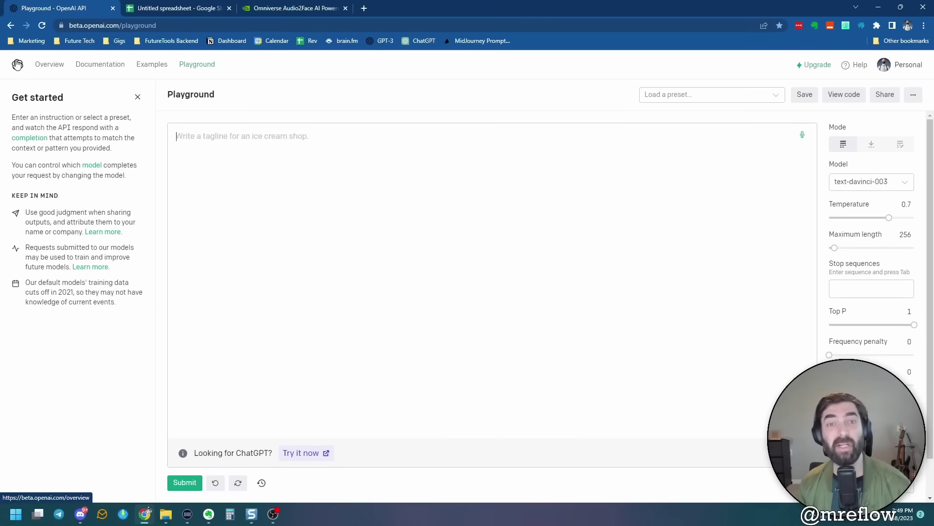
pyautogui.click(292, 128)
pyautogui.hotkey('ctrl', 'v')
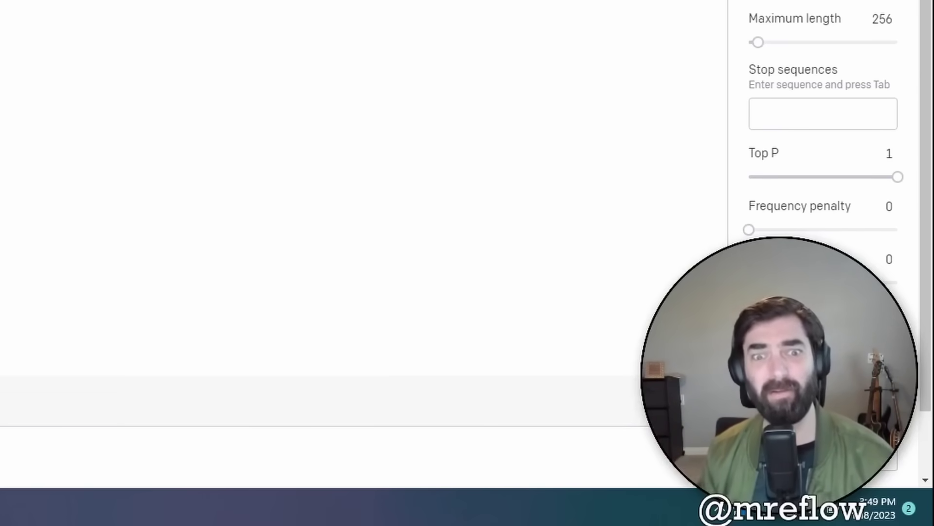
pyautogui.hotkey('ctrl', 'a')
pyautogui.press('BackSpace')
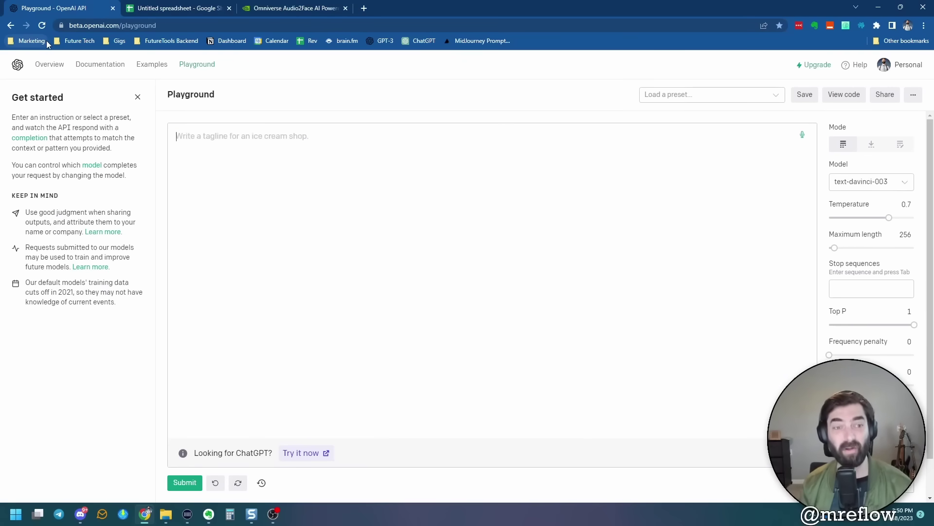
# - Write a self-introduction with the creator's name and love of making YouTube videos about cool and interesting technologies, followed by "Translate the above sentence into spanish"
pyautogui.write('Hi my na')
pyautogui.write('me is Matt ')
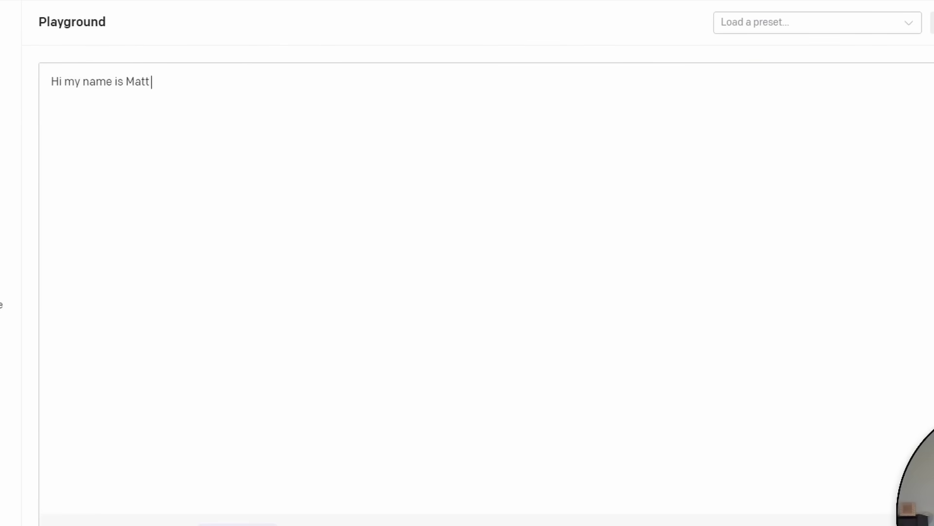
pyautogui.write('Wolfe and I love to ma')
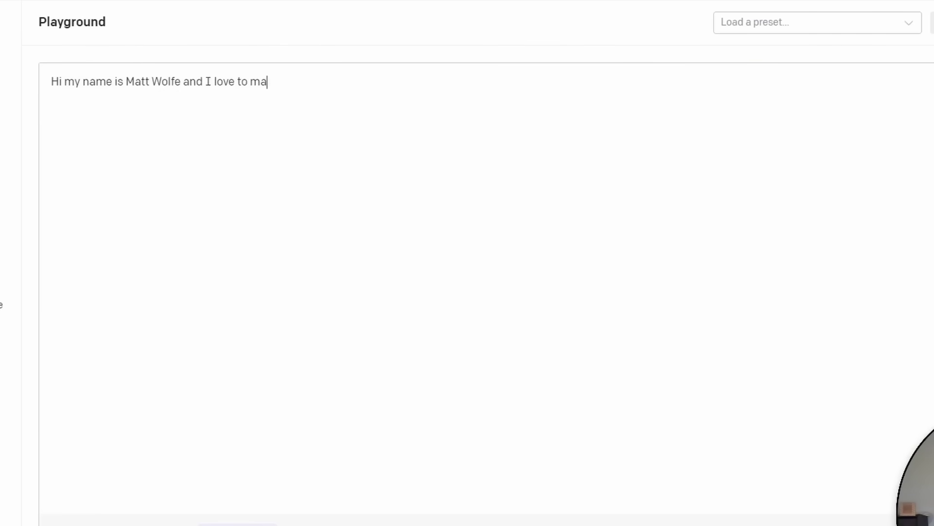
pyautogui.write('ke YouTube videos about ')
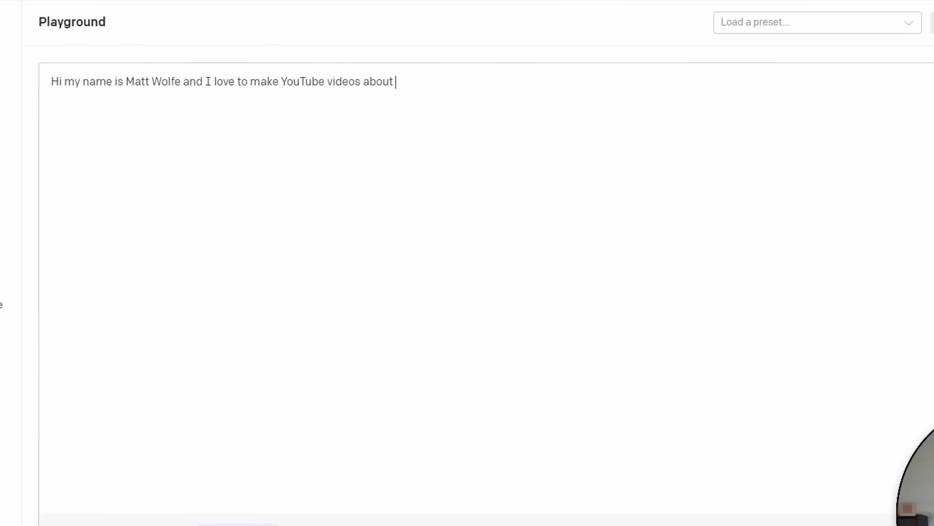
pyautogui.write('cool and interestin')
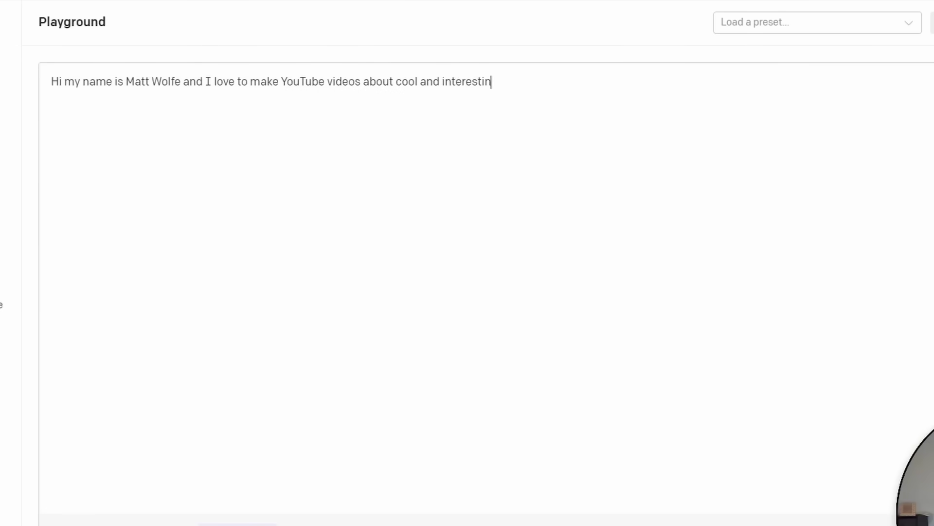
pyautogui.write('g technologies')
pyautogui.press('Return')
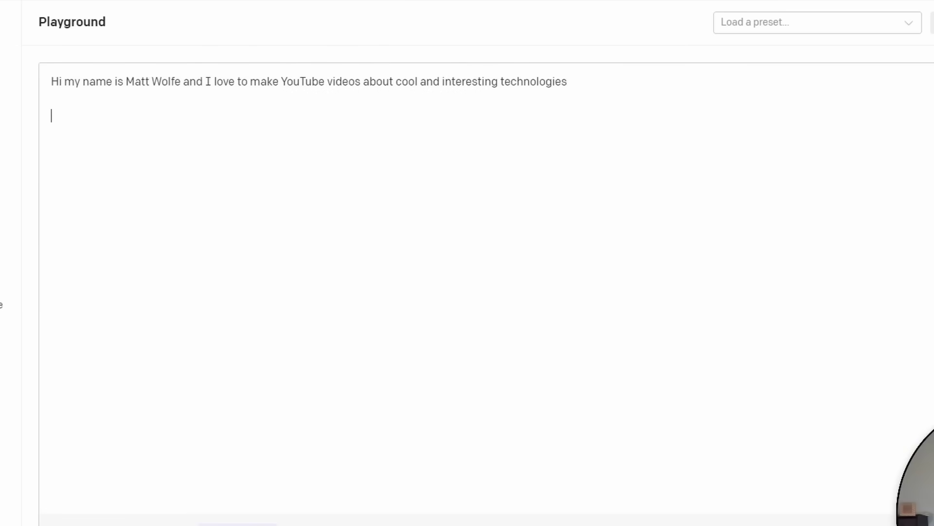
pyautogui.write('Translate the above sentence into spanish')
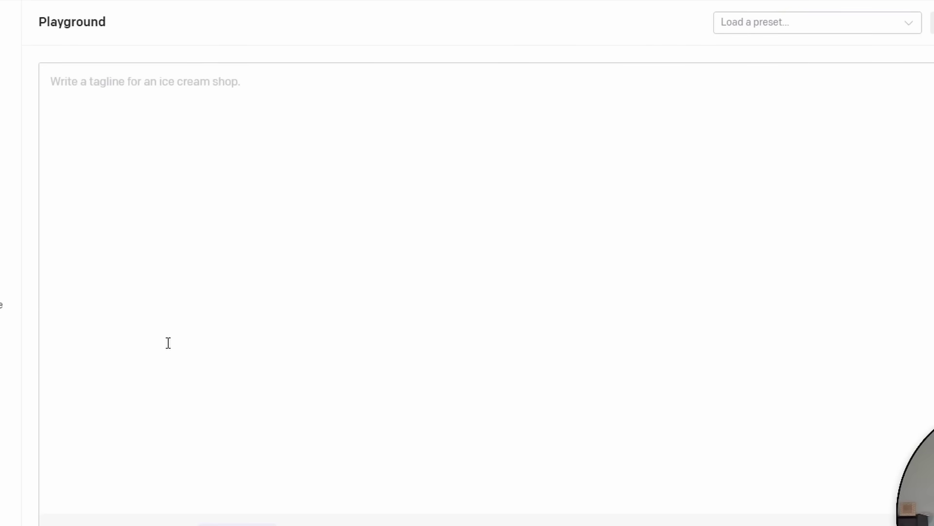
# - Submit "Write a Google Sheets formula that scrapes the title from the website in column A" as a new prompt and copy the generated formula
pyautogui.write('Write a Google Sheets formula that scrapes the title from the website in column A')
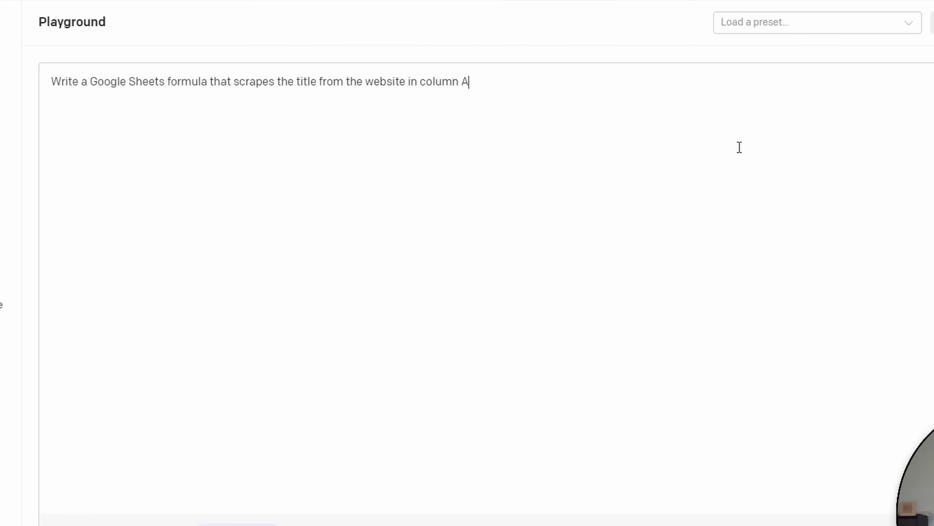
pyautogui.hotkey('ctrl', 'Return')
pyautogui.moveTo(220, 115); pyautogui.dragTo(51, 115)
pyautogui.hotkey('ctrl', 'c')
pyautogui.click(202, 5)
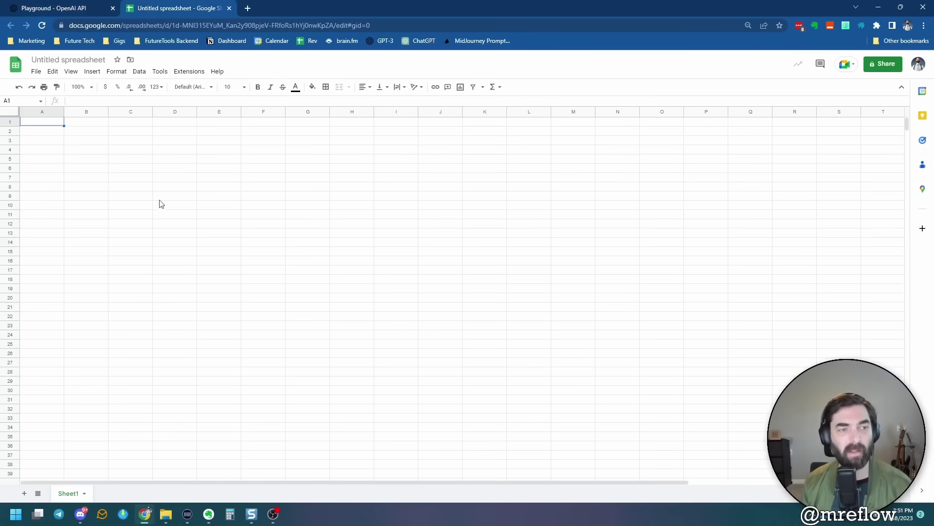
pyautogui.click(45, 142)
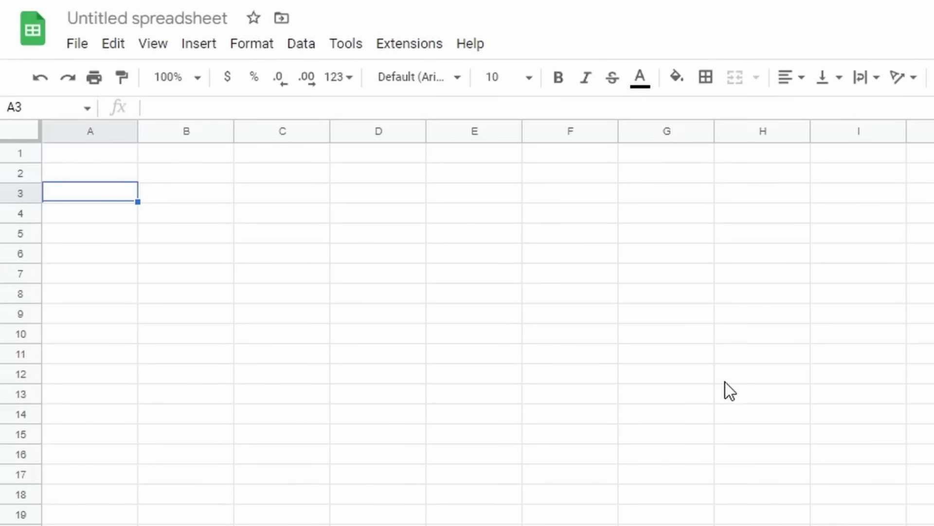
pyautogui.write('https://f')
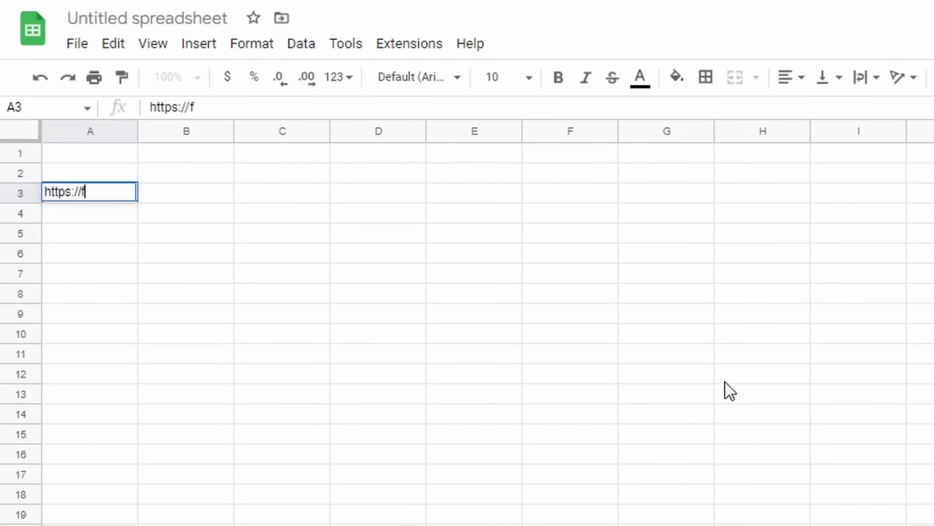
pyautogui.write('uturetools.io')
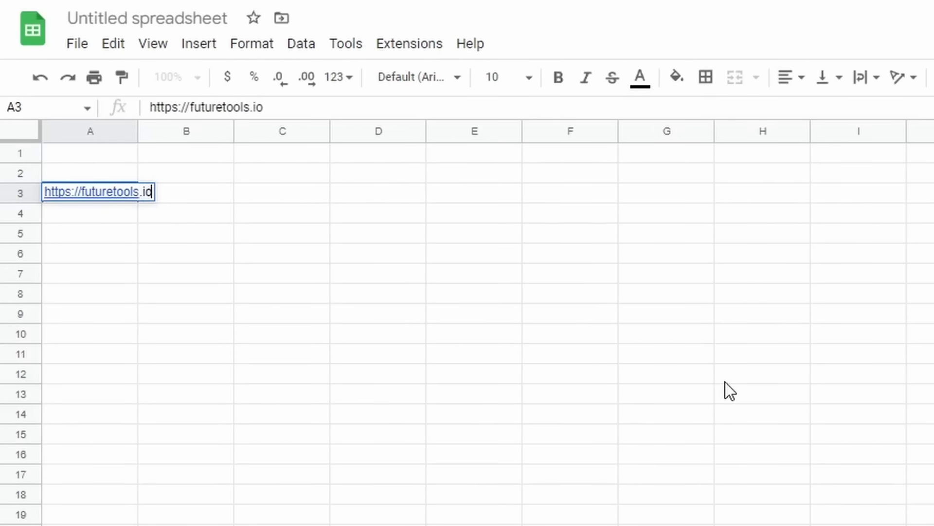
pyautogui.press('Return')
pyautogui.moveTo(137, 131); pyautogui.dragTo(169, 131)
# - Paste the copied IMPORTXML title formula into cell B3 and change its cell reference to A3
pyautogui.press('Up')
pyautogui.press('Right')
pyautogui.rightClick(186, 104)
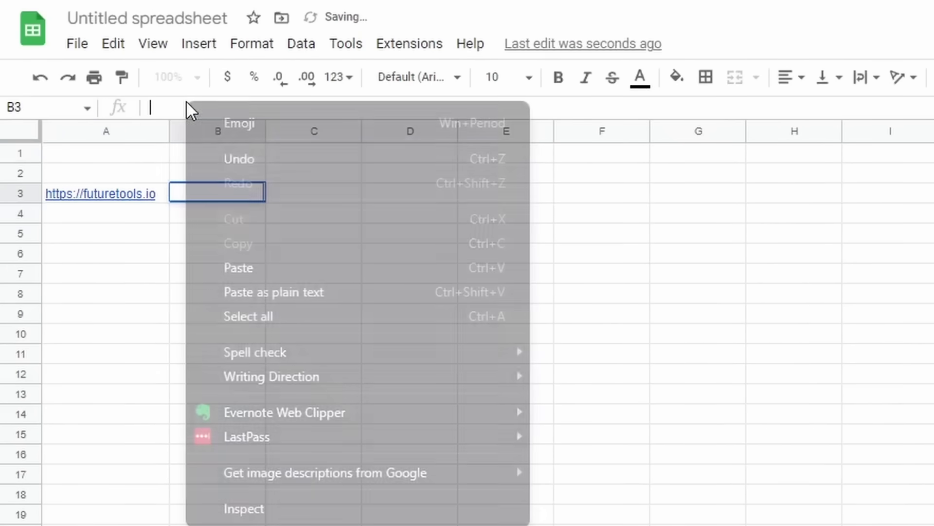
pyautogui.click(263, 267)
pyautogui.click(236, 107)
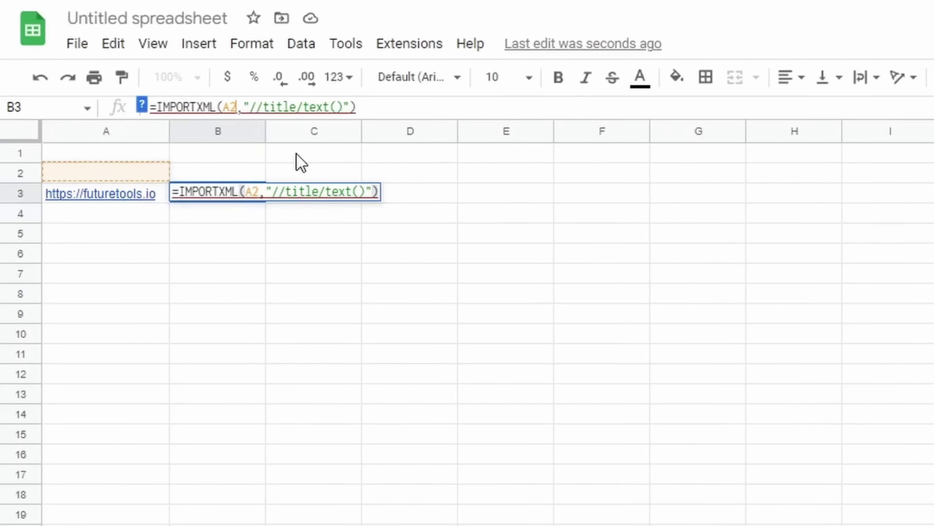
pyautogui.press('BackSpace')
pyautogui.write('3')
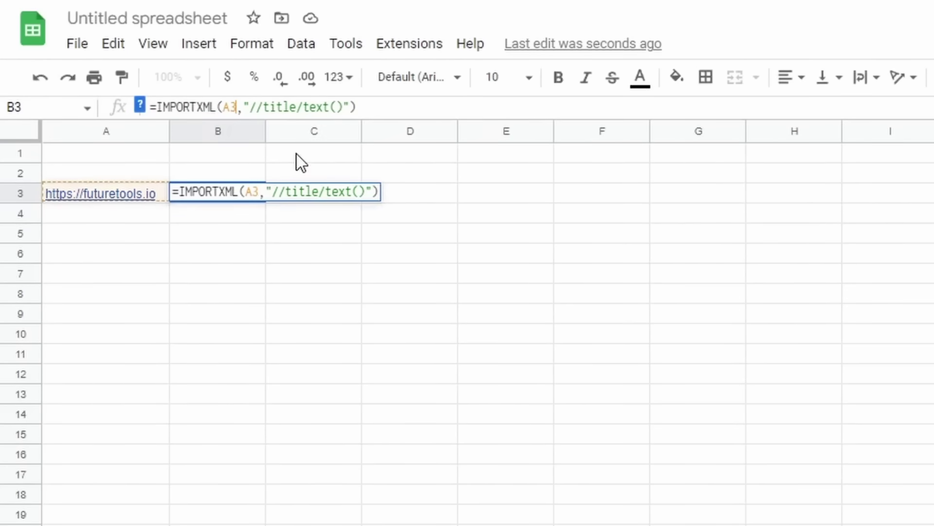
pyautogui.press('Return')
pyautogui.press('Up')
pyautogui.press('Up')
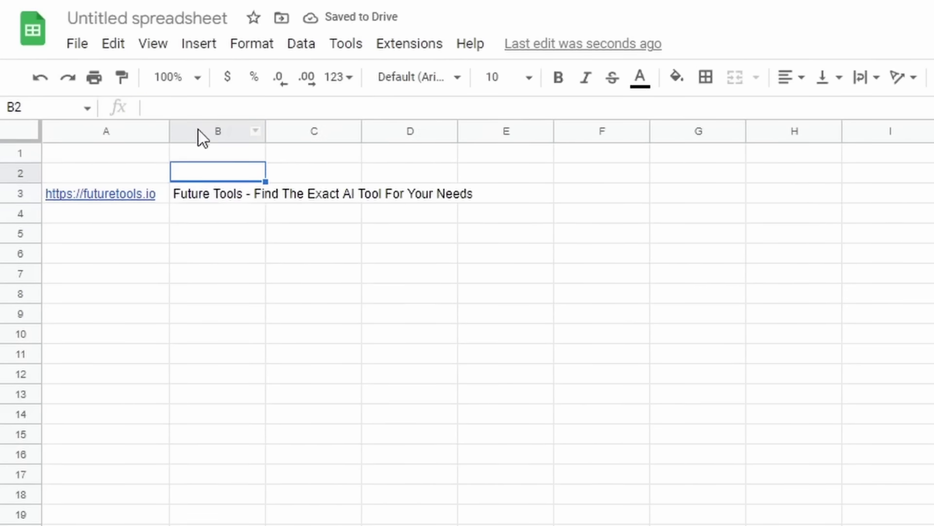
pyautogui.press('Down')
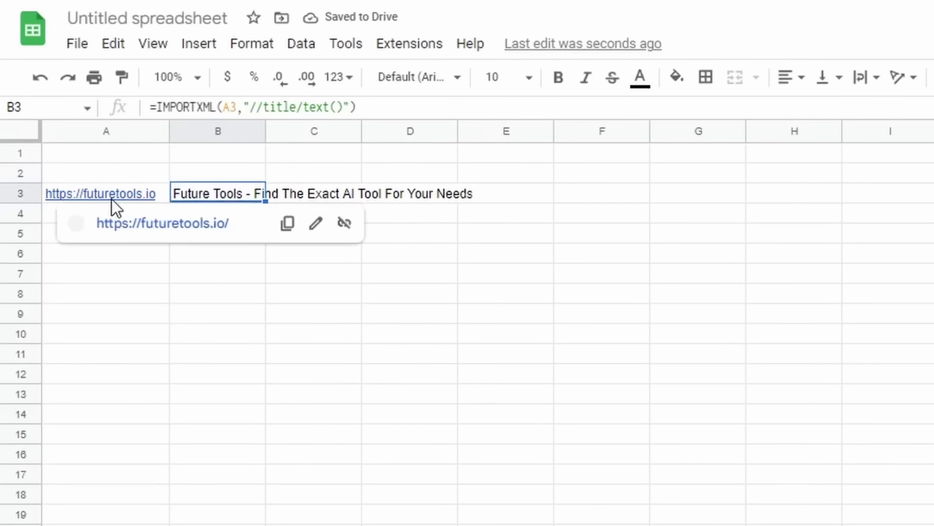
pyautogui.click(314, 472)
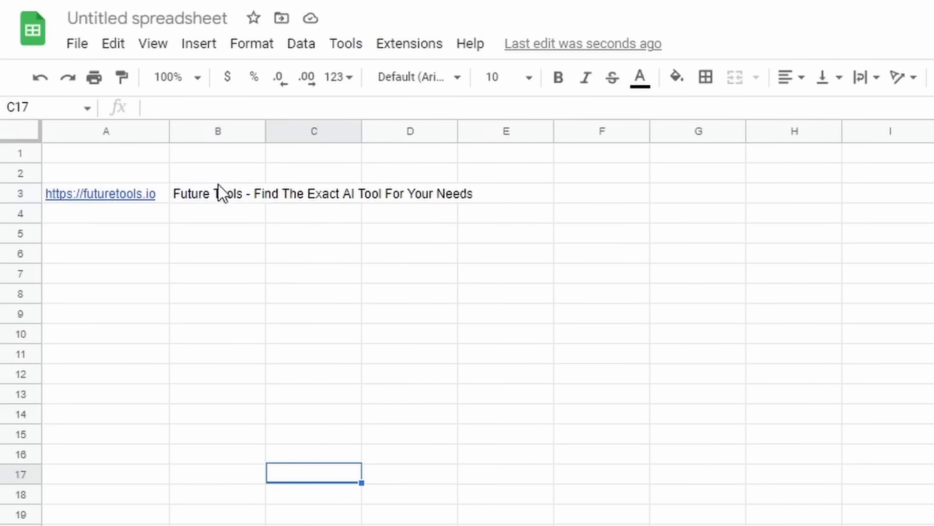
pyautogui.click(119, 212)
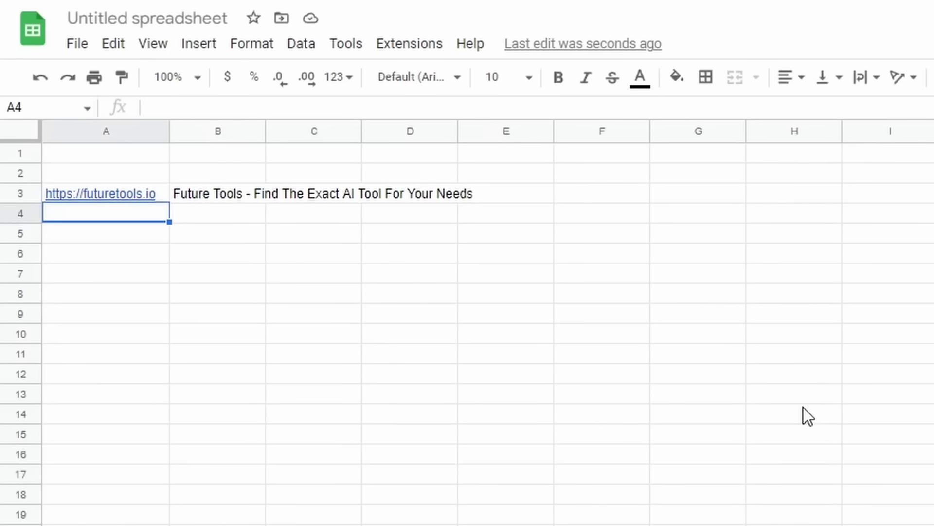
pyautogui.write('https://midjourney.com')
pyautogui.press('Return')
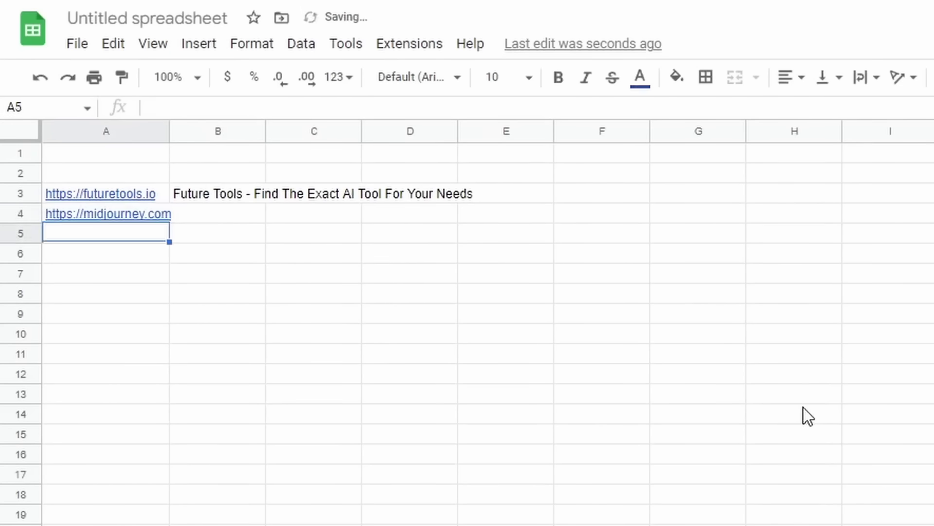
pyautogui.press('Up')
pyautogui.press('Up')
pyautogui.press('Right')
pyautogui.hotkey('ctrl', 'c')
pyautogui.press('Down')
pyautogui.hotkey('ctrl', 'v')
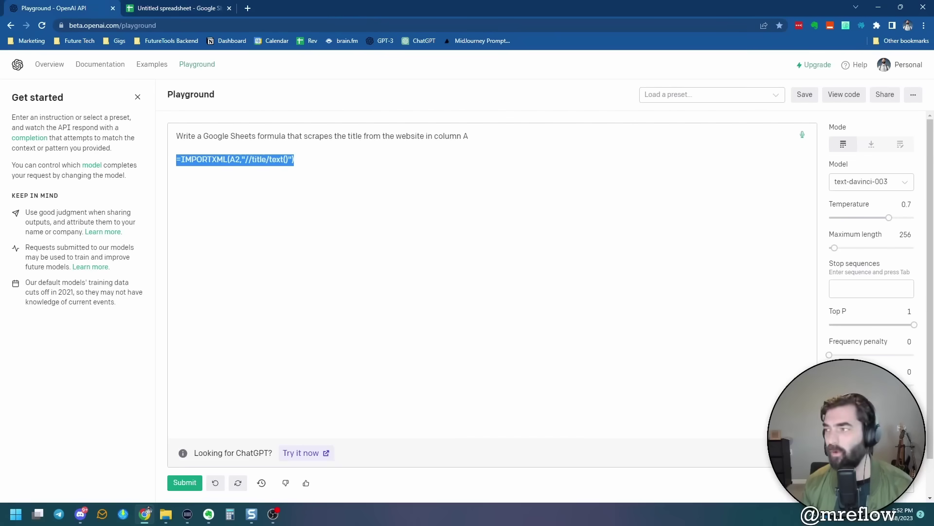
# - In the OpenAI Playground, submit "Write a Google Sheets formula that grabs the latest stock price from the ticker symbol in column A" and copy the resulting formula
pyautogui.press('BackSpace')
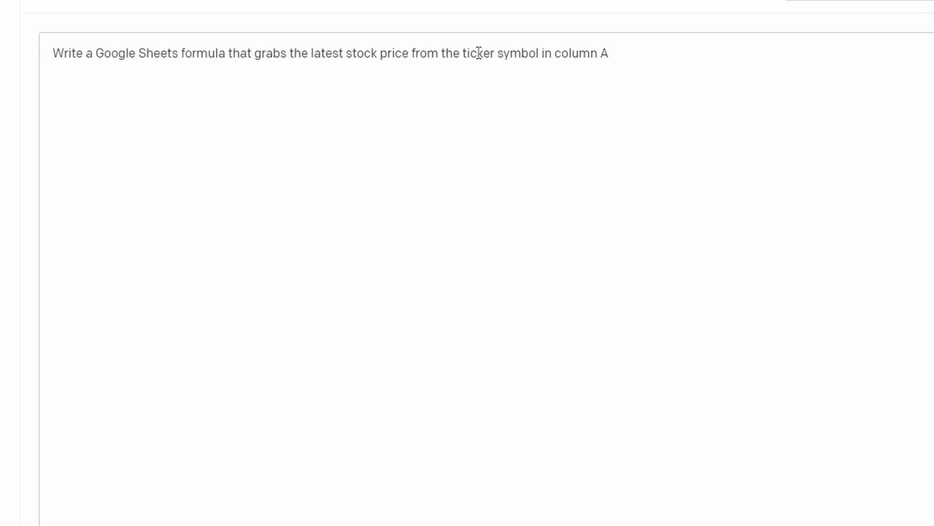
pyautogui.hotkey('ctrl', 'Return')
pyautogui.moveTo(234, 92); pyautogui.dragTo(8, 93)
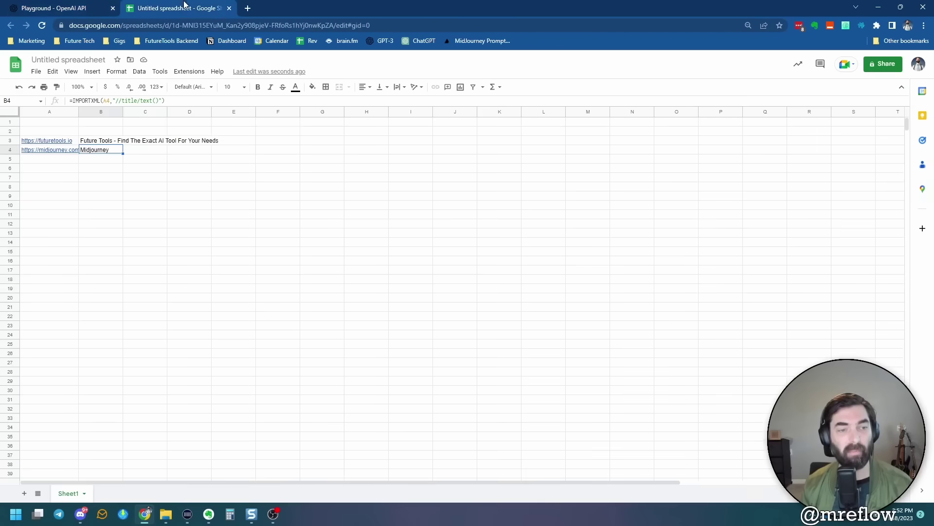
# - Return to the Google Sheets spreadsheet and enter the ticker symbol TSLA in cell A8
pyautogui.click(52, 186)
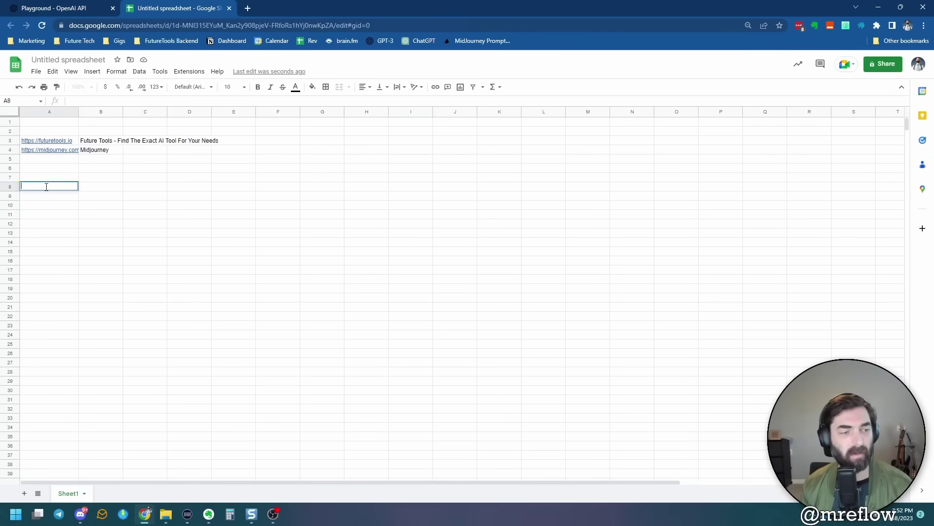
pyautogui.press('Down')
pyautogui.press('Up')
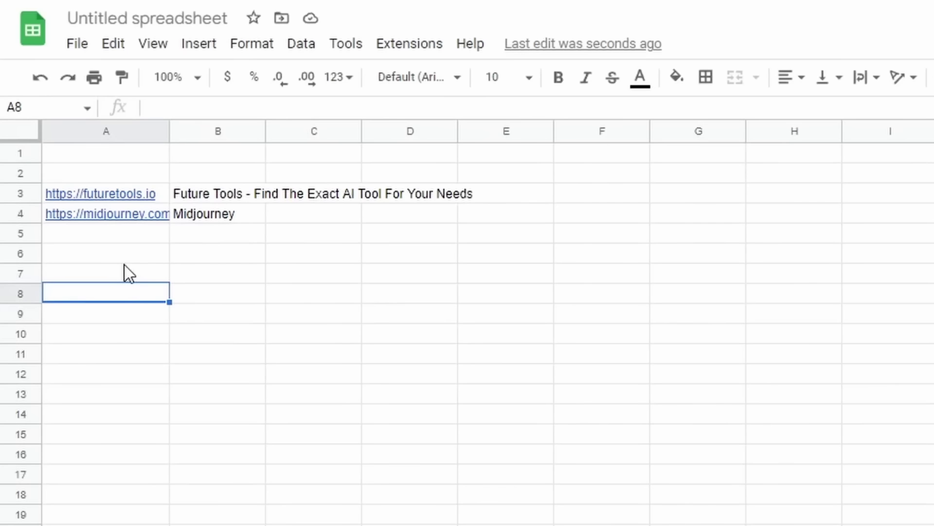
pyautogui.write('TSLA')
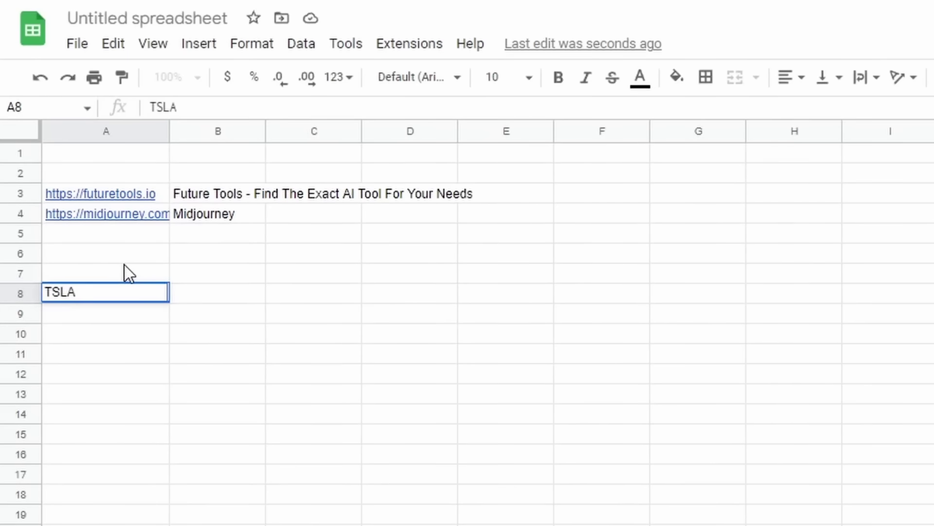
# - Paste the copied GOOGLEFINANCE price formula into cell B8 and change its cell reference to A8
pyautogui.press('Tab')
pyautogui.click(273, 109)
pyautogui.hotkey('ctrl', 'v')
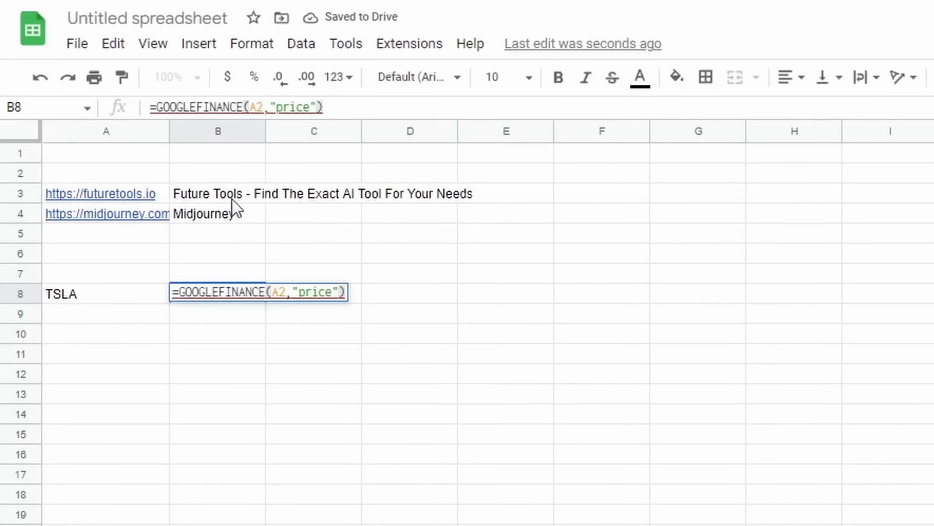
pyautogui.press('BackSpace')
pyautogui.write('8')
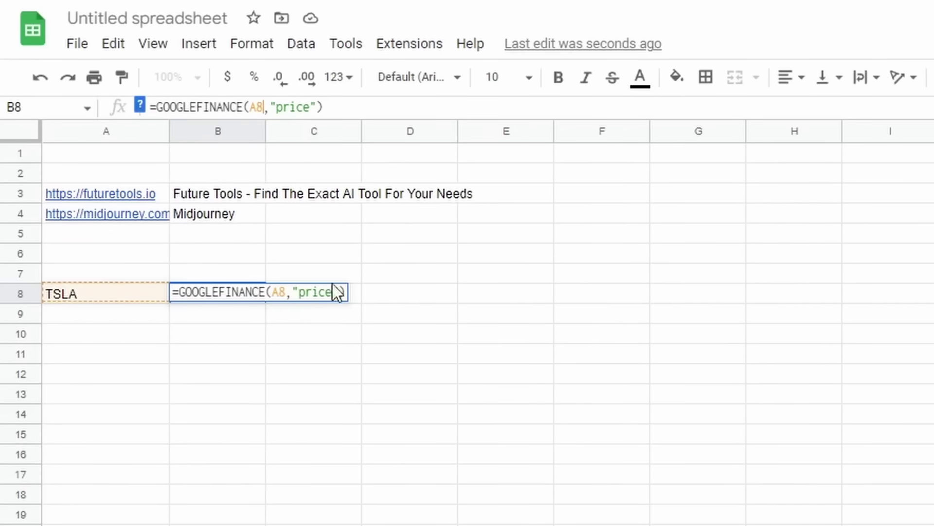
pyautogui.press('Return')
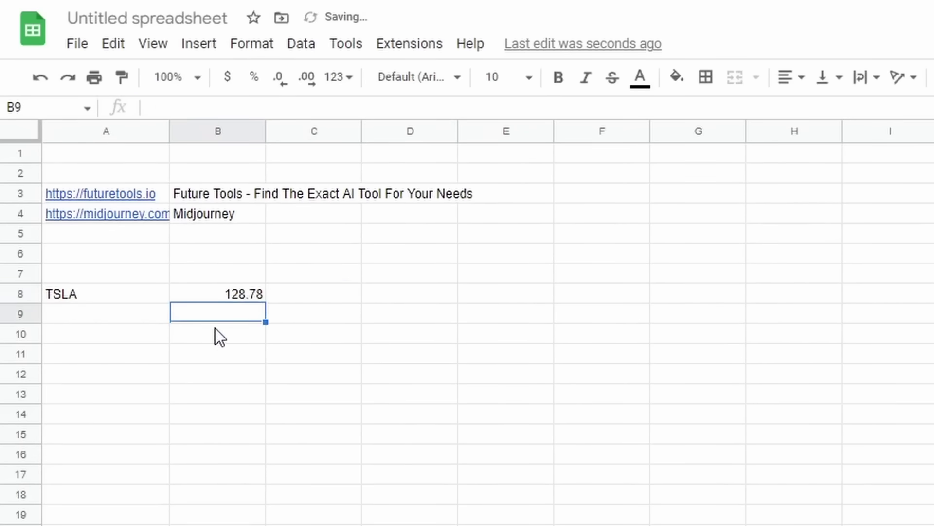
# - Search Google for "TSLA price" in a new browser tab and highlight the quoted share price for comparison
pyautogui.click(249, 9)
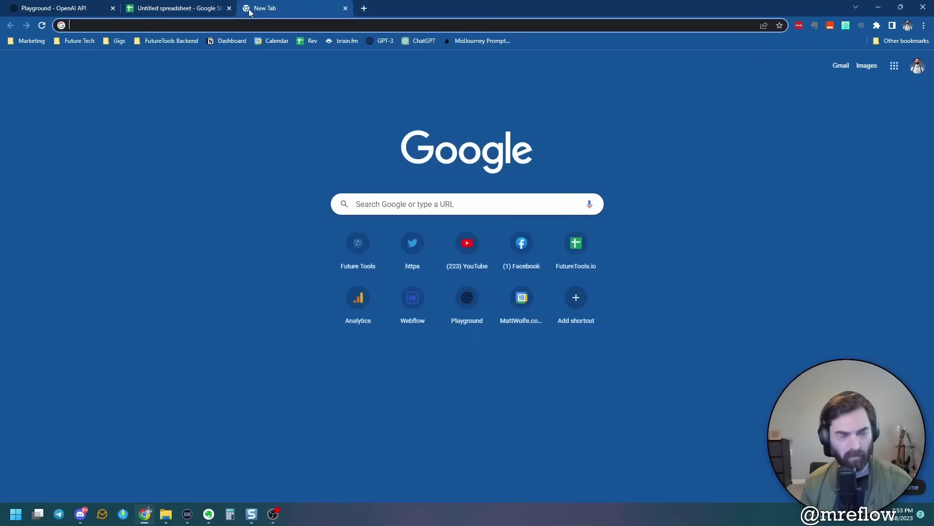
pyautogui.write('TSLA price')
pyautogui.press('Return')
pyautogui.moveTo(112, 218); pyautogui.dragTo(151, 218)
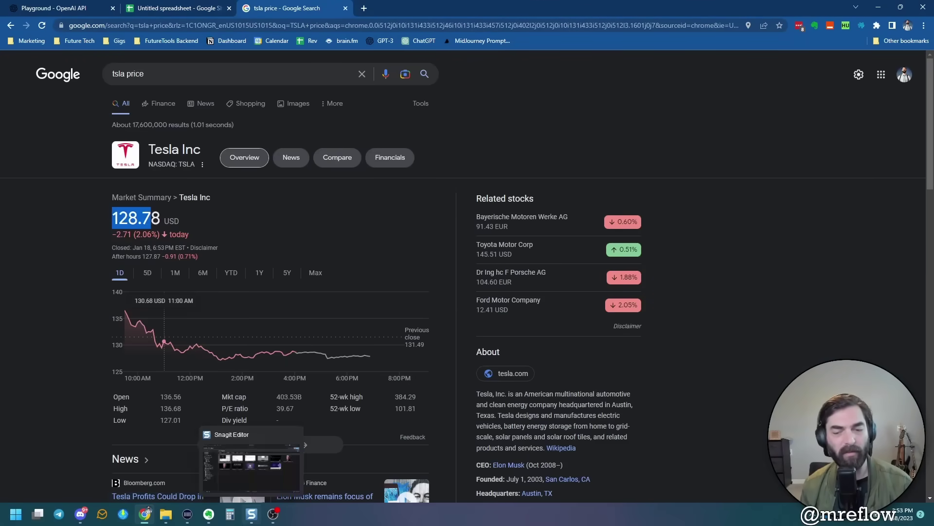
# - Search Google for "berkshire hathaway stock" to look up its ticker symbol
pyautogui.press('/')
pyautogui.write('berkshire hath')
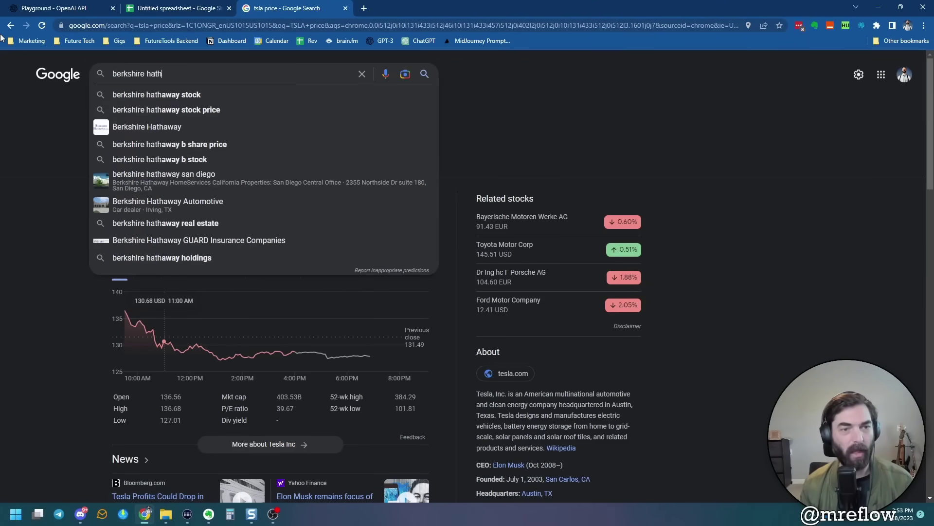
pyautogui.press('Down')
pyautogui.press('Return')
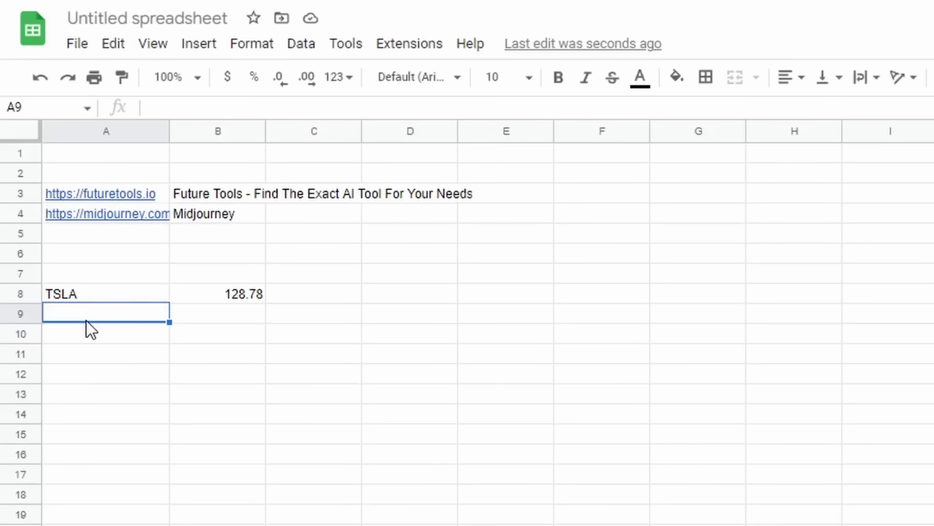
# - Enter the ticker BRK.A in cell A9 and fill the price formula from B8 down into B9
pyautogui.write('BRK.A')
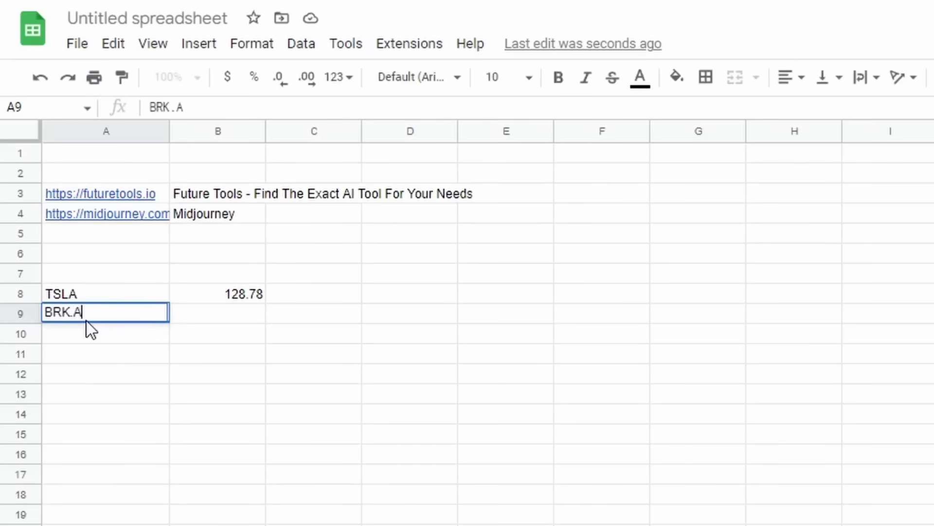
pyautogui.press('Tab')
pyautogui.press('Up')
pyautogui.hotkey('shift', 'Down')
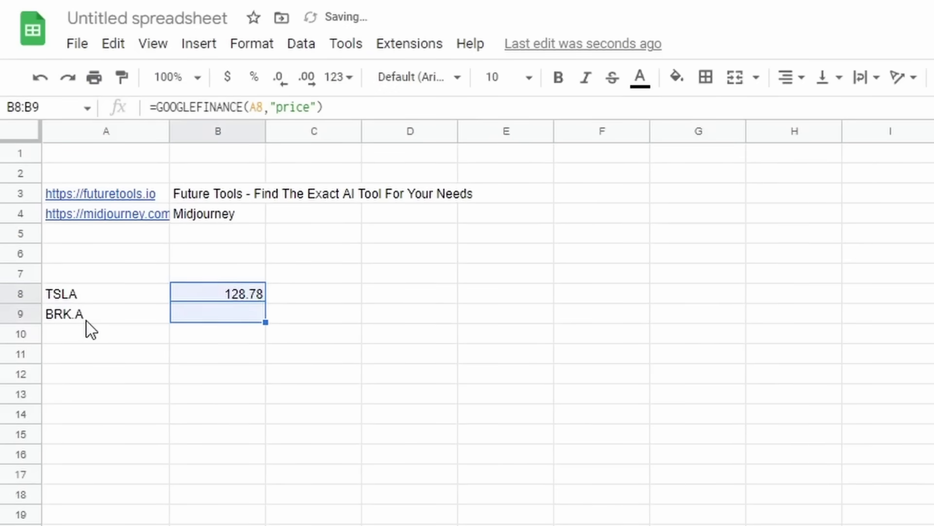
pyautogui.hotkey('ctrl', 'd')
pyautogui.press('Down')
pyautogui.press('Down')
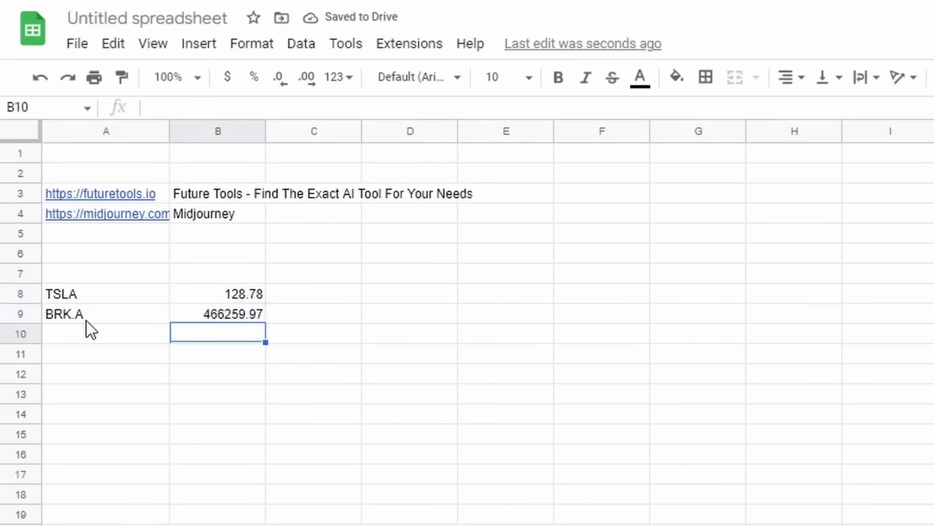
# - Format the two stock prices in cells B8:B9 as dollar currency
pyautogui.moveTo(228, 293); pyautogui.dragTo(247, 323)
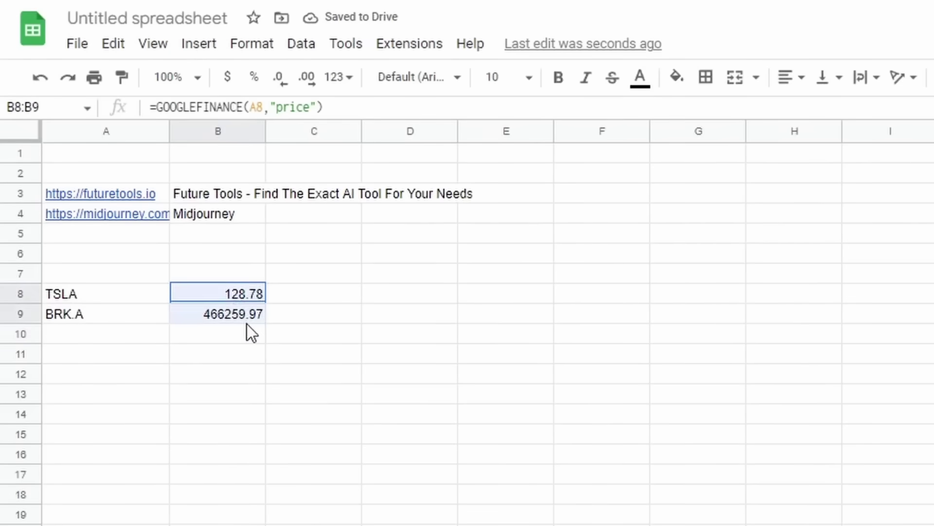
pyautogui.click(227, 77)
pyautogui.click(486, 524)
pyautogui.moveTo(226, 292); pyautogui.dragTo(257, 319)
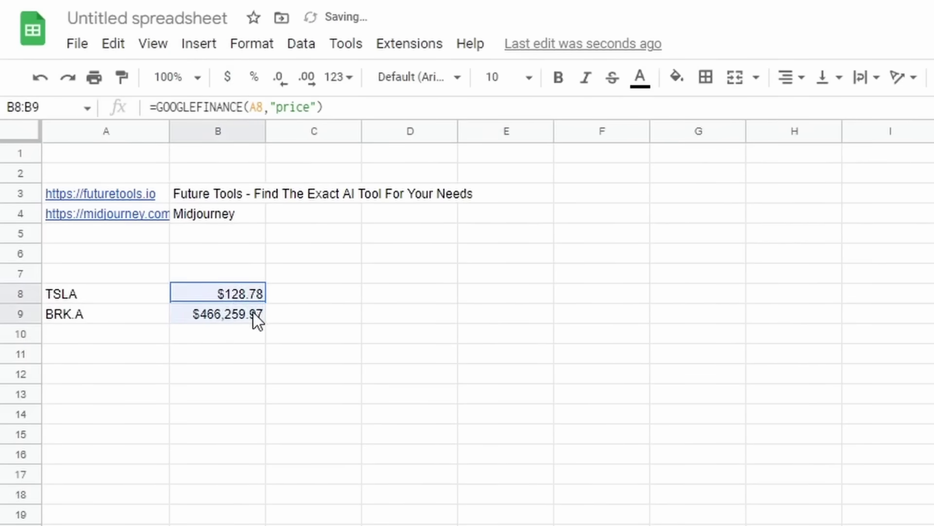
pyautogui.click(603, 521)
# - Enter the ticker F in cell A10 and fill the price formula down from B9 into B10
pyautogui.click(81, 335)
pyautogui.write('F')
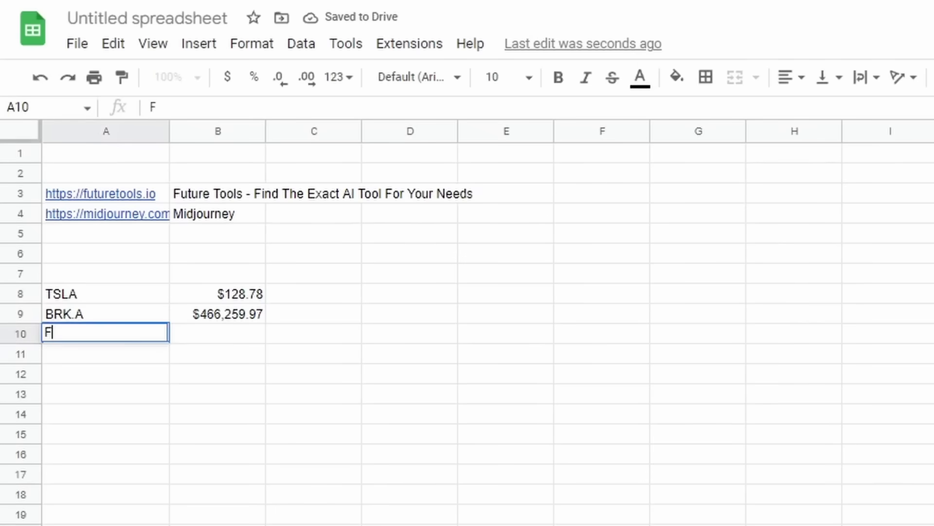
pyautogui.press('Tab')
pyautogui.press('Up')
pyautogui.hotkey('shift', 'Down')
pyautogui.hotkey('ctrl', 'd')
pyautogui.click(218, 353)
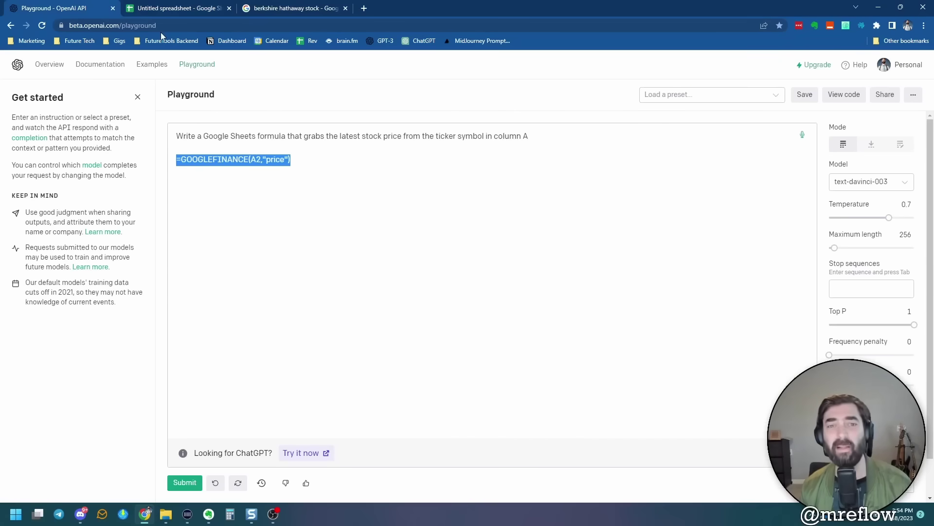
# - In OpenAI Playground, replace the text with "Write a sales message using the PAS formula that sells people on why they should use FutureTools"
pyautogui.click(420, 287)
pyautogui.hotkey('ctrl', 'a')
pyautogui.press('BackSpace')
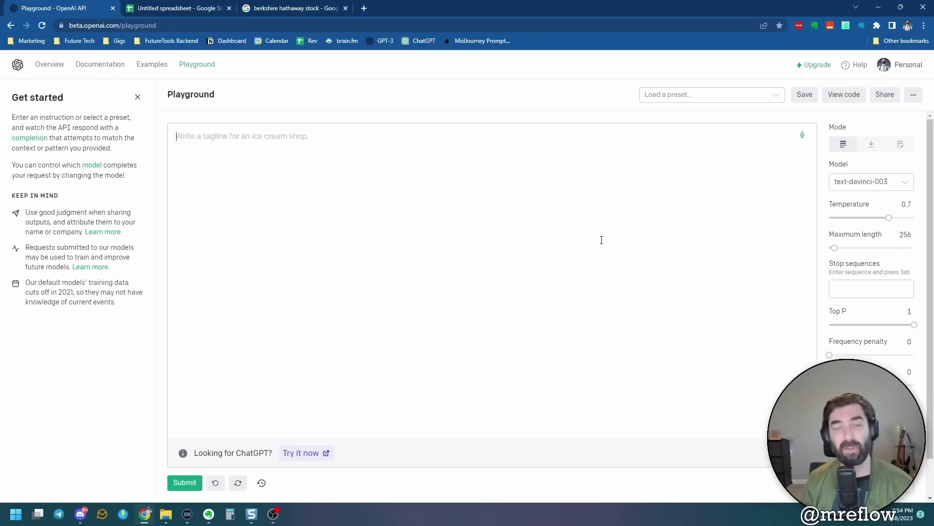
pyautogui.write('Write a s')
pyautogui.write('ales me')
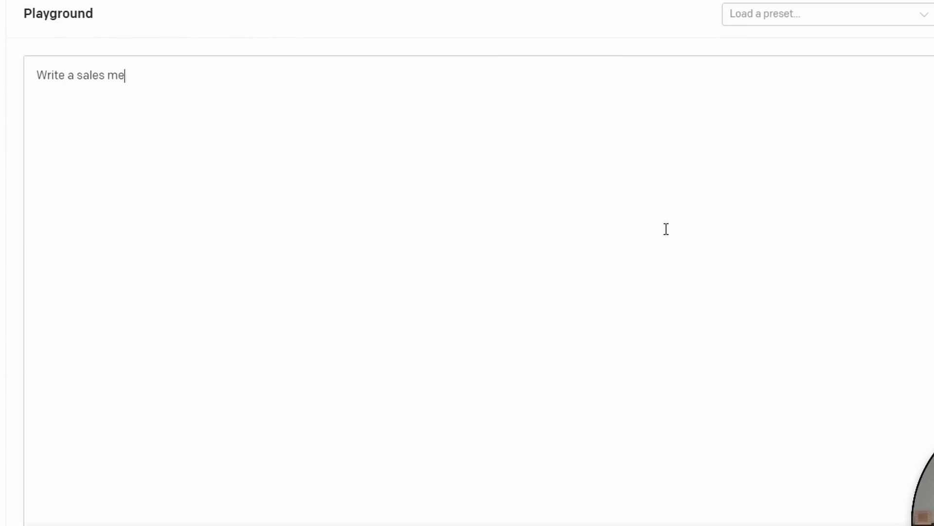
pyautogui.write('ssage using the PAS')
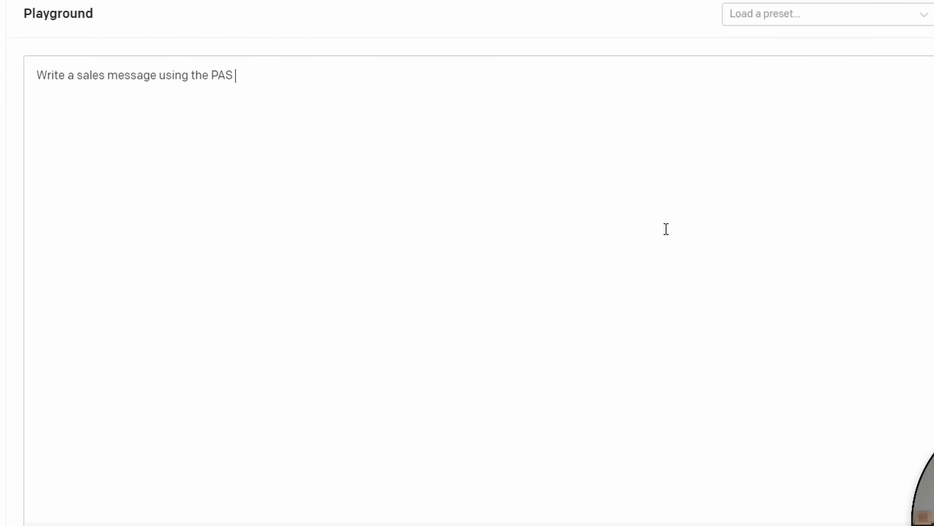
pyautogui.write(' formula that sells pe')
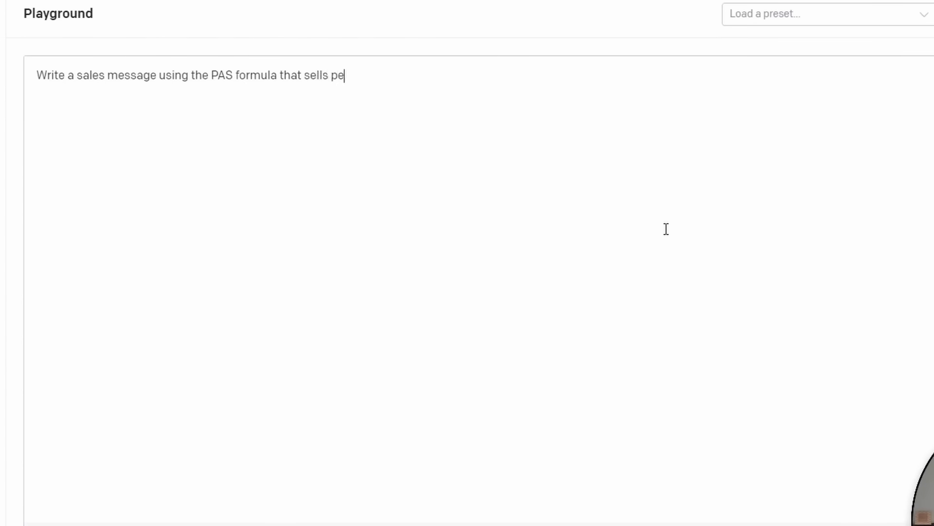
pyautogui.write('ople on why they shou')
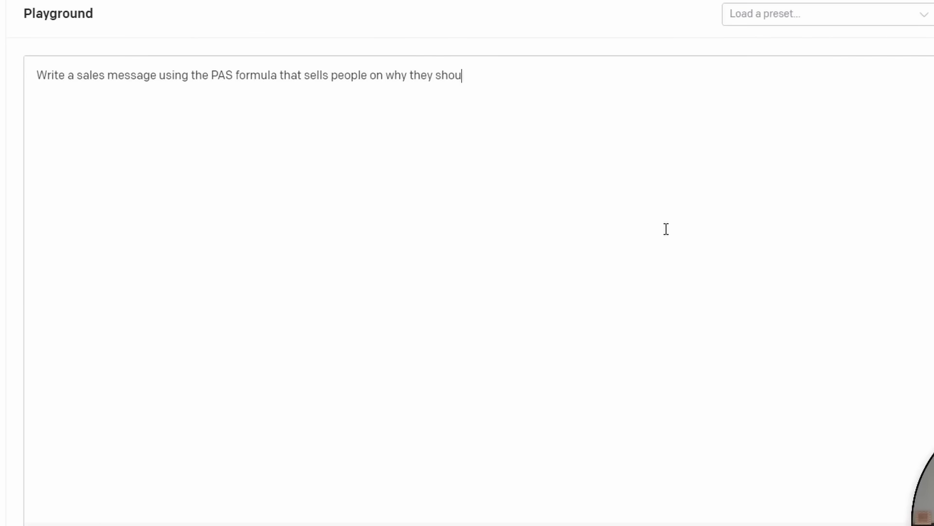
pyautogui.write('ld use FutureTools, a w')
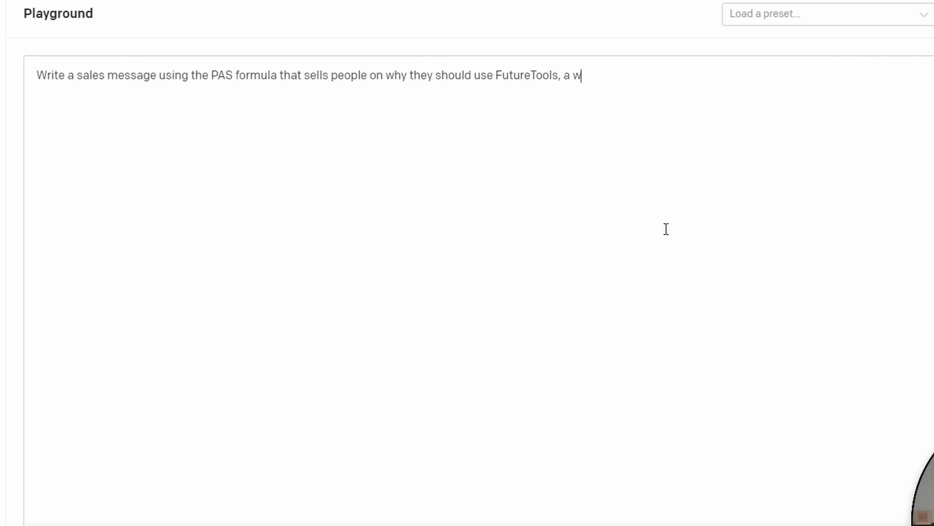
# - Complete the prompt with "a website that aggregates and curates all of the coolest tools in the AI space for free" and generate the message
pyautogui.write('ebsite that aggregate')
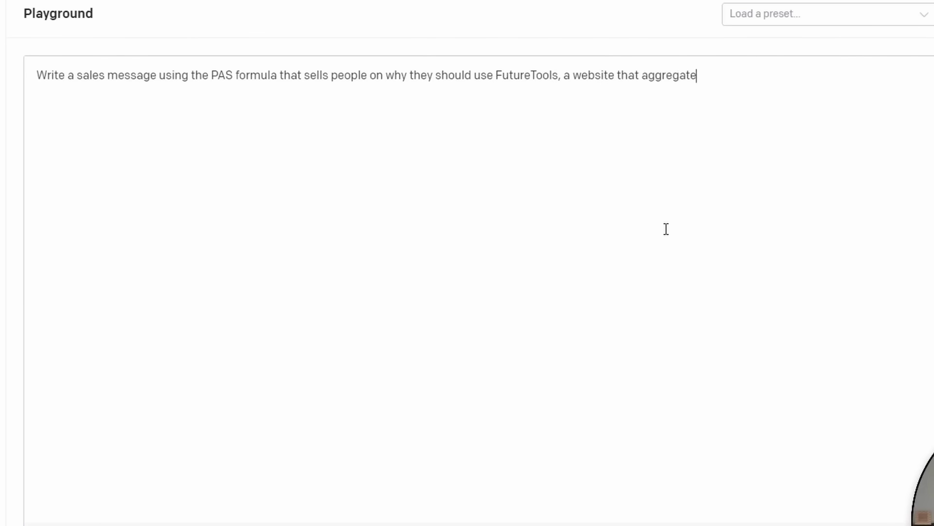
pyautogui.write('s and currates all of ')
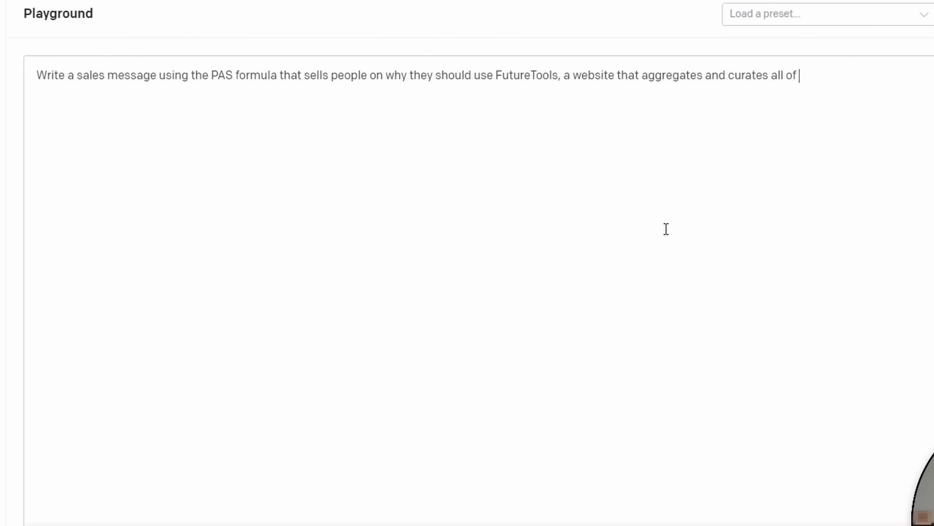
pyautogui.write('the coolest tools in th')
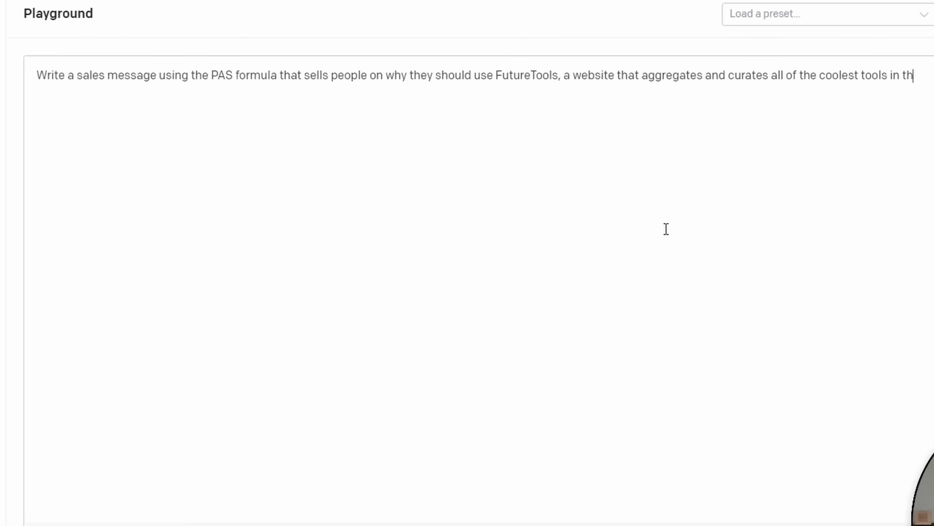
pyautogui.write('e AI space for')
pyautogui.write('free')
pyautogui.hotkey('ctrl', 'Return')
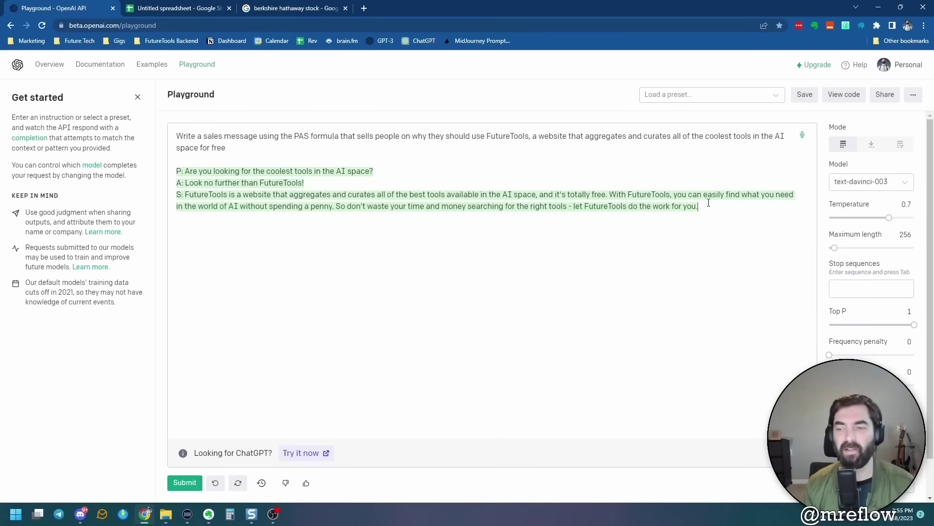
# - Delete the generated message, change "message" to "letter" in the prompt, and generate a PAS sales letter
pyautogui.moveTo(709, 202); pyautogui.dragTo(131, 163)
pyautogui.press('BackSpace')
pyautogui.doubleClick(245, 136)
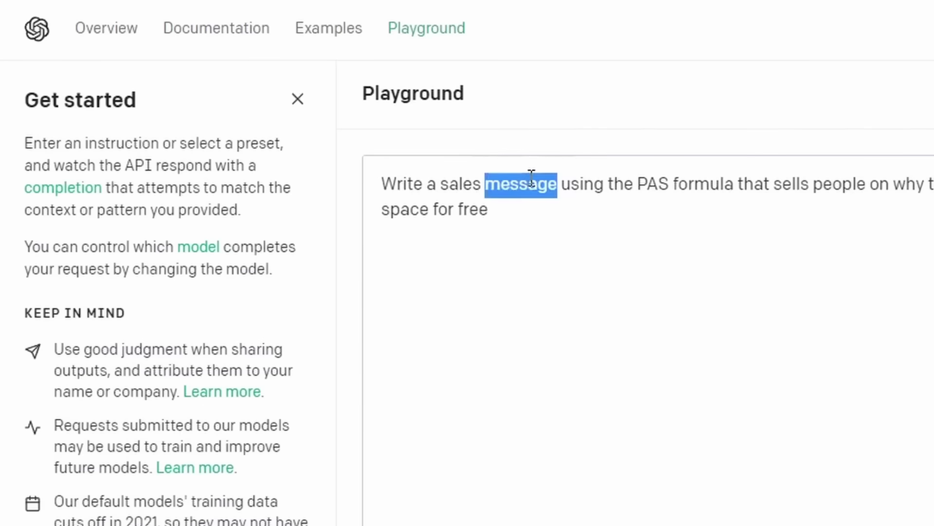
pyautogui.press('BackSpace')
pyautogui.write('letter')
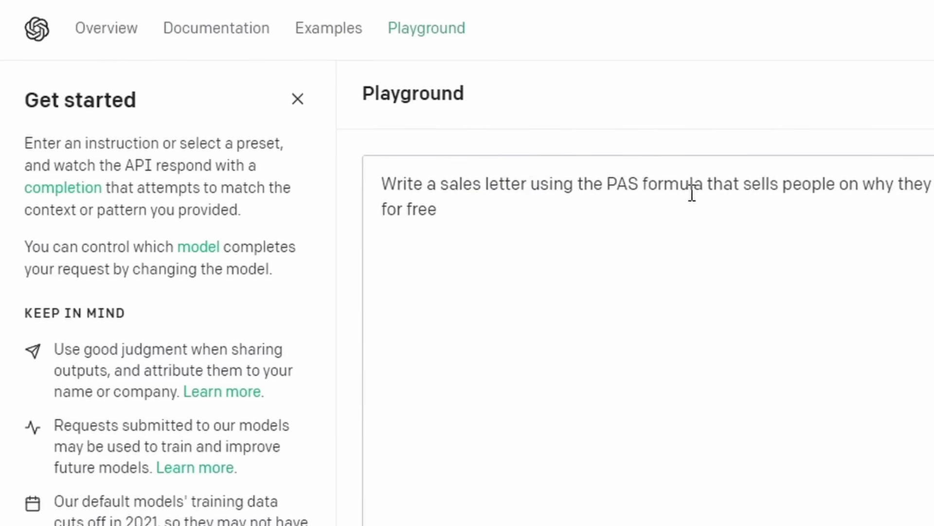
pyautogui.click(774, 211)
pyautogui.hotkey('ctrl', 'Return')
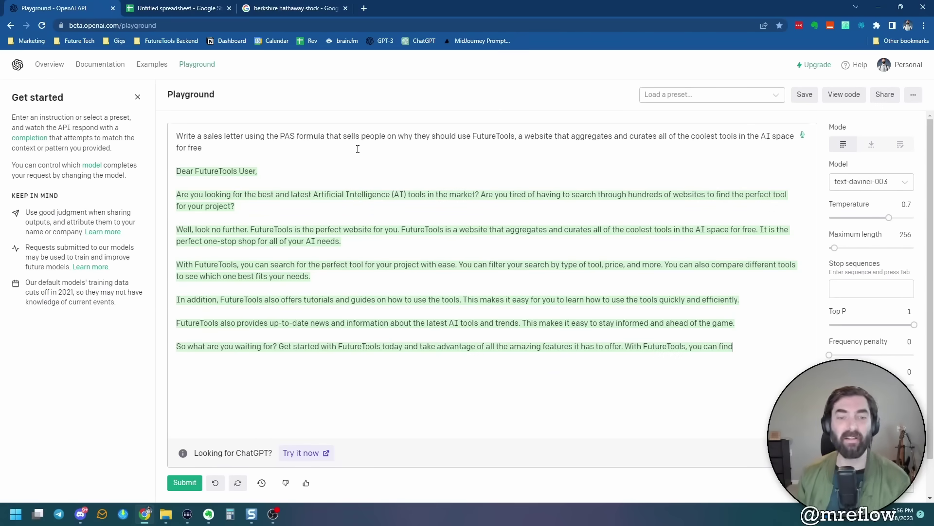
# - Clear the generated letter, change the prompt to ask for a sales "message" using the "AIDA" formula, and generate it
pyautogui.moveTo(755, 356); pyautogui.dragTo(176, 171)
pyautogui.press('BackSpace')
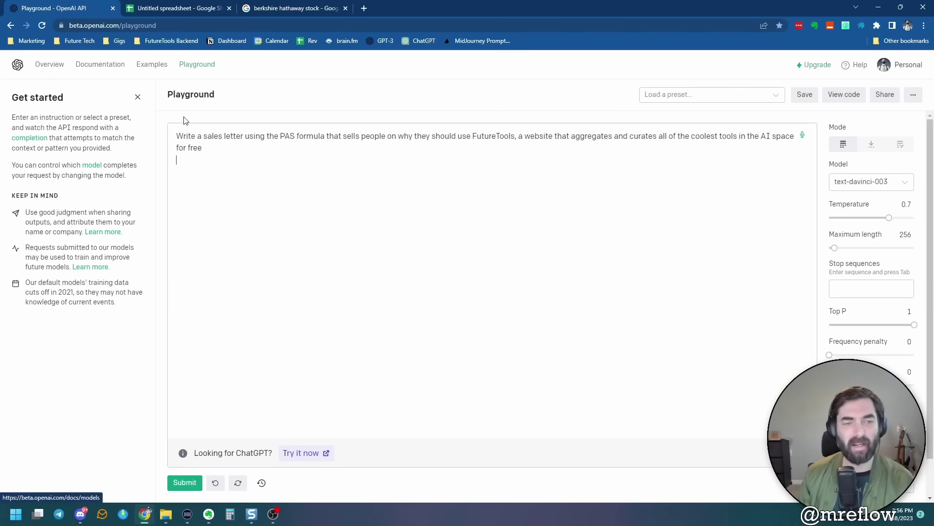
pyautogui.doubleClick(287, 136)
pyautogui.write('AIDA')
pyautogui.moveTo(281, 136); pyautogui.dragTo(295, 137)
pyautogui.moveTo(298, 137); pyautogui.dragTo(301, 137)
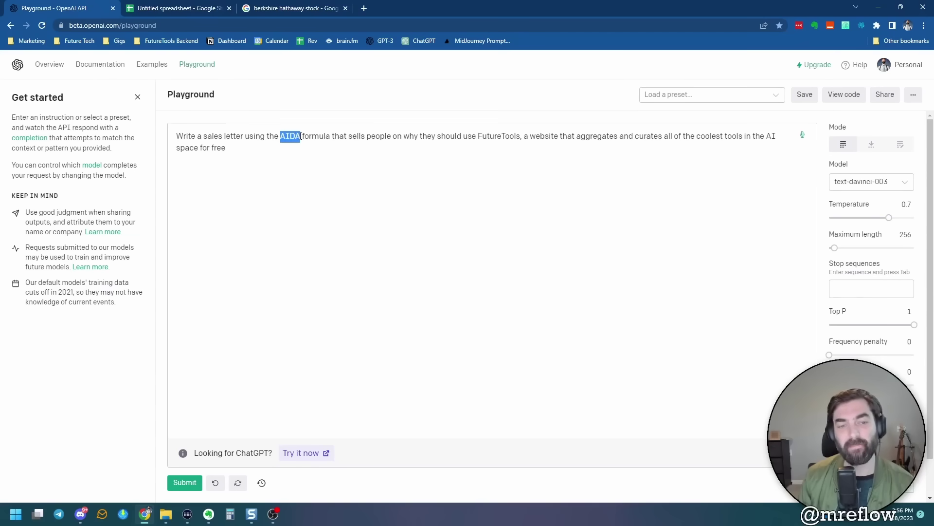
pyautogui.doubleClick(234, 136)
pyautogui.write('message')
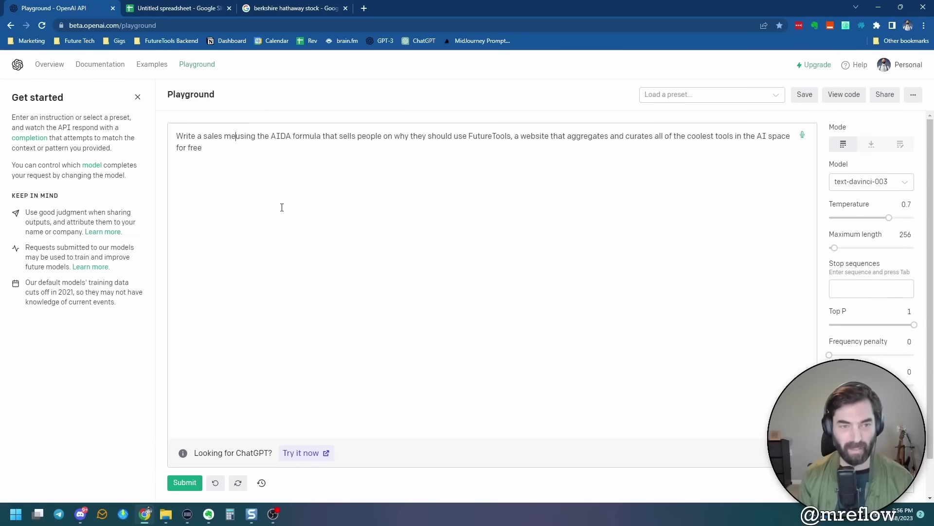
pyautogui.hotkey('ctrl', 'Return')
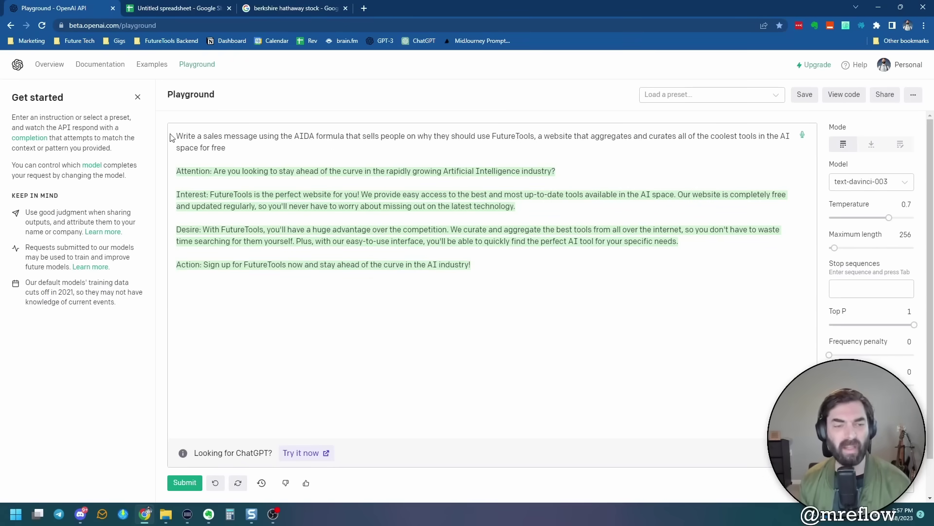
# - Delete the generated AIDA message, change "message" back to "letter" in the prompt, and generate the sales letter
pyautogui.moveTo(471, 297); pyautogui.dragTo(176, 175)
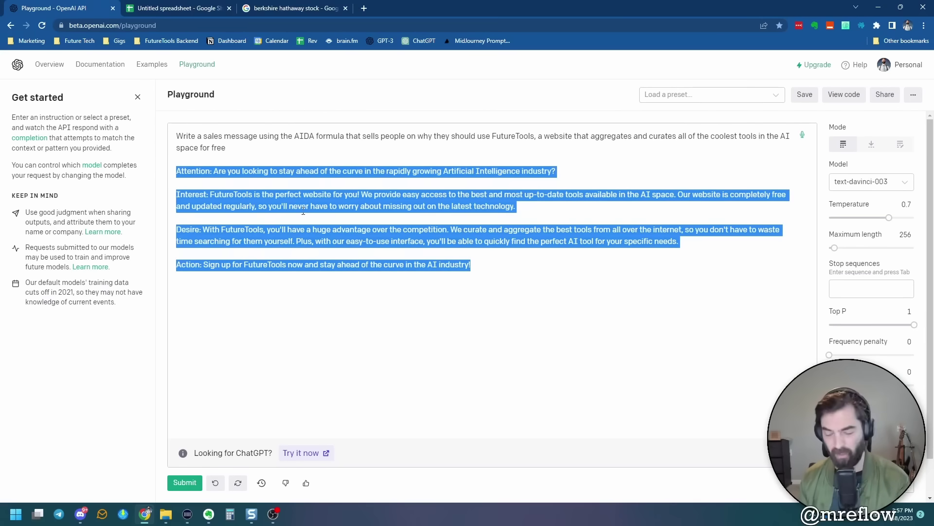
pyautogui.press('BackSpace')
pyautogui.doubleClick(249, 139)
pyautogui.write('letter')
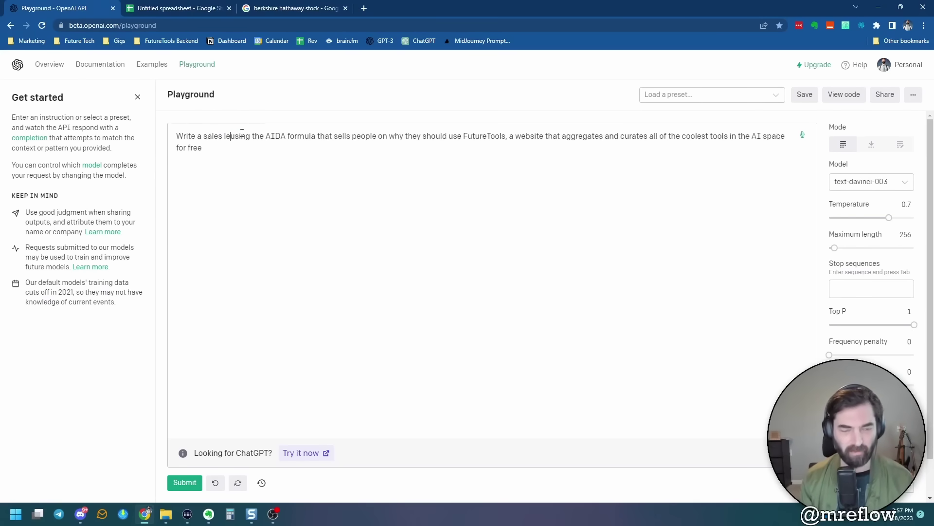
pyautogui.hotkey('ctrl', 'Return')
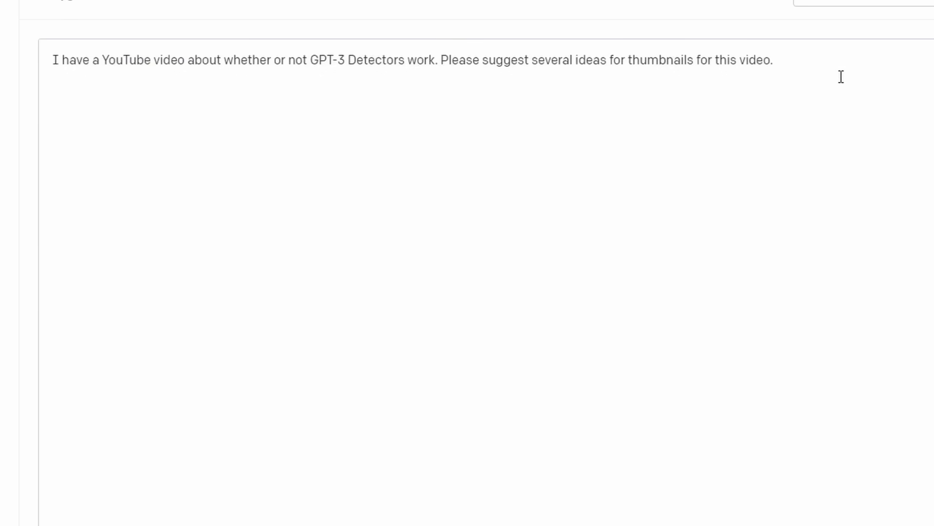
# - Generate thumbnail ideas for the YouTube video about whether GPT-3 Detectors work, and remove the generated list
pyautogui.hotkey('ctrl', 'Return')
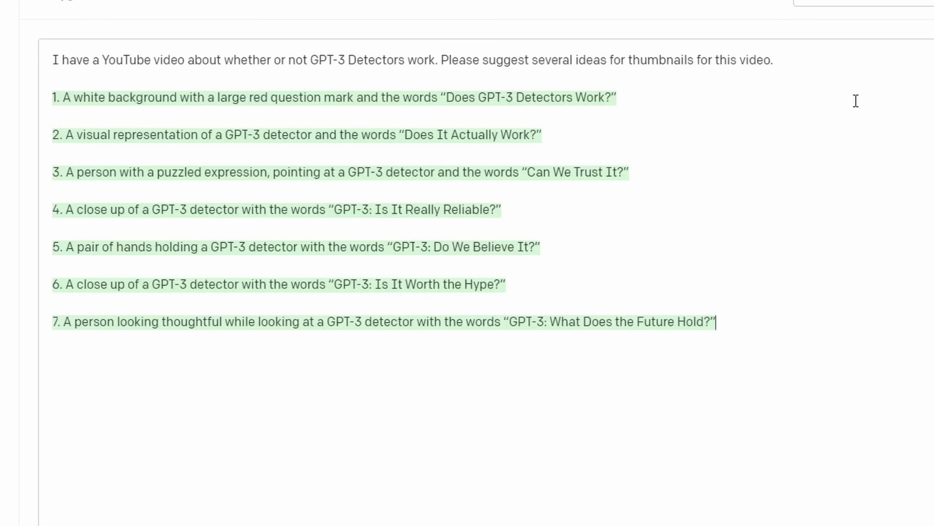
pyautogui.hotkey('ctrl', 'z')
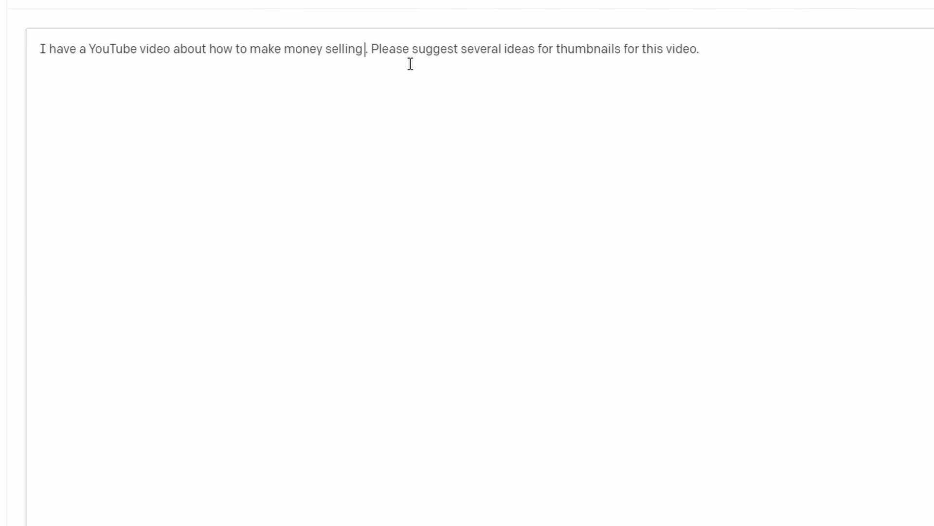
# - Complete the prompt's video topic as "how to make money selling generative art on stock photo sites" and generate thumbnail ideas
pyautogui.write('generative art on stock photo')
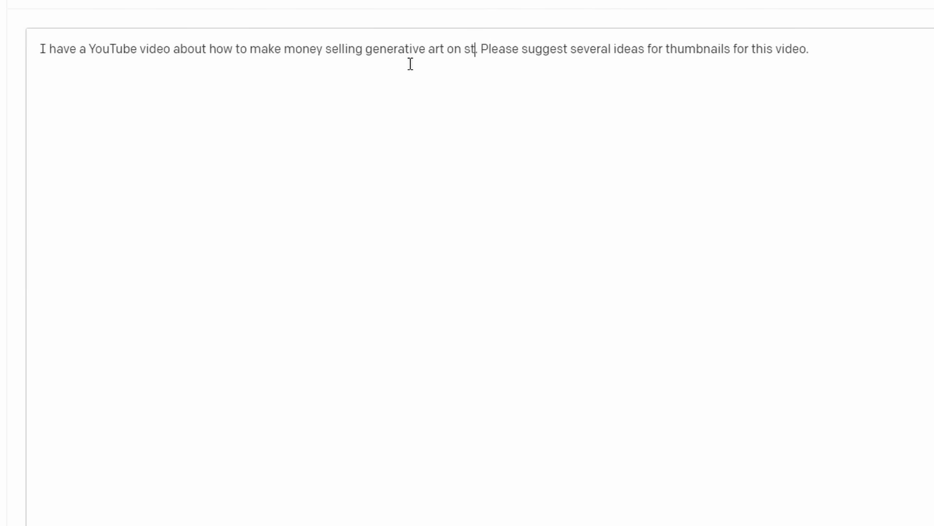
pyautogui.write(' sites')
pyautogui.press('Right')
pyautogui.press('Right')
pyautogui.press('Right')
pyautogui.press('Right')
pyautogui.press('Right')
pyautogui.press('Right')
pyautogui.press('Right')
pyautogui.press('Right')
pyautogui.press('Right')
pyautogui.press('Right')
pyautogui.press('Right')
pyautogui.press('Right')
pyautogui.press('Right')
pyautogui.press('Right')
pyautogui.press('Right')
pyautogui.press('Right')
pyautogui.press('Right')
pyautogui.press('Right')
pyautogui.press('Right')
pyautogui.press('Right')
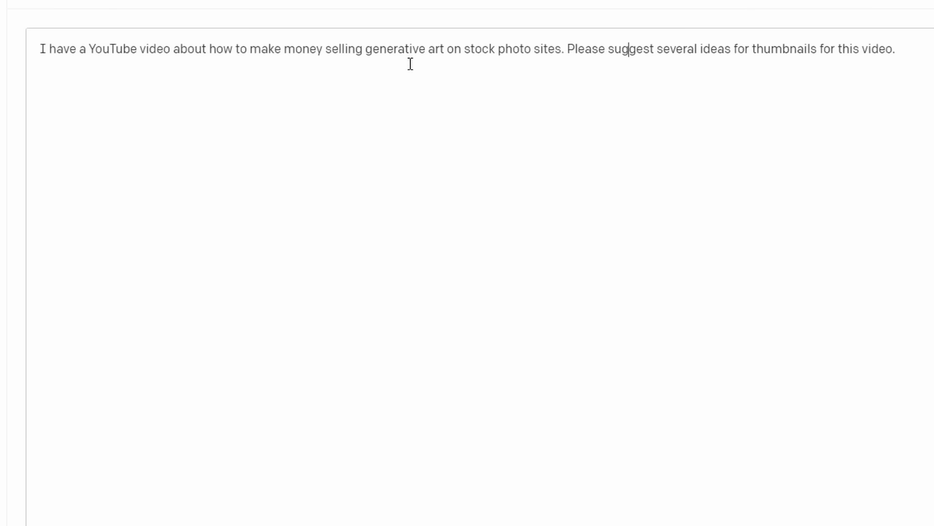
pyautogui.press('Right')
pyautogui.press('Right')
pyautogui.press('Right')
pyautogui.press('Right')
pyautogui.press('Right')
pyautogui.press('Right')
pyautogui.press('Right')
pyautogui.press('Right')
pyautogui.press('Right')
pyautogui.press('Right')
pyautogui.press('Right')
pyautogui.press('Right')
pyautogui.press('Right')
pyautogui.press('Right')
pyautogui.press('Right')
pyautogui.press('Right')
pyautogui.press('Right')
pyautogui.press('Right')
pyautogui.press('Right')
pyautogui.press('Right')
pyautogui.hotkey('ctrl', 'Return')
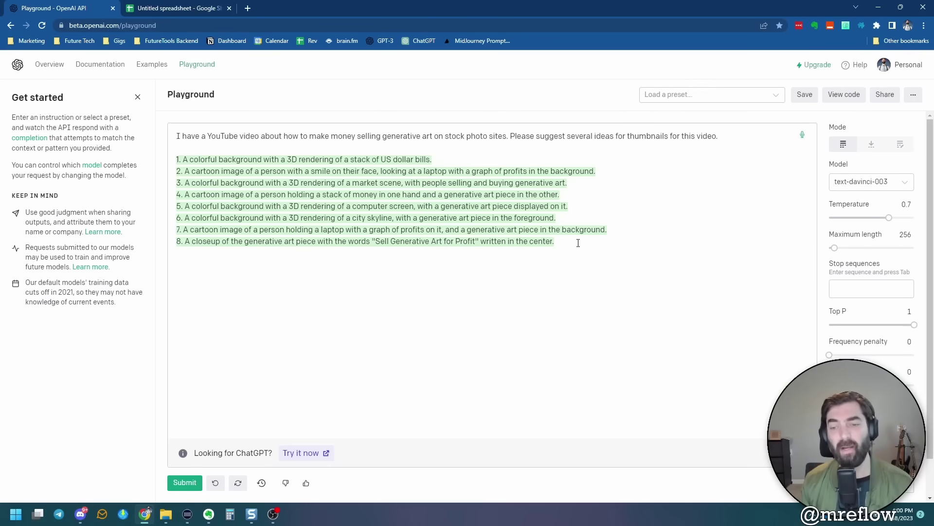
# - Delete the generated thumbnail ideas and the sentence requesting thumbnail suggestions, keeping the video topic in the prompt
pyautogui.moveTo(577, 242); pyautogui.dragTo(153, 169)
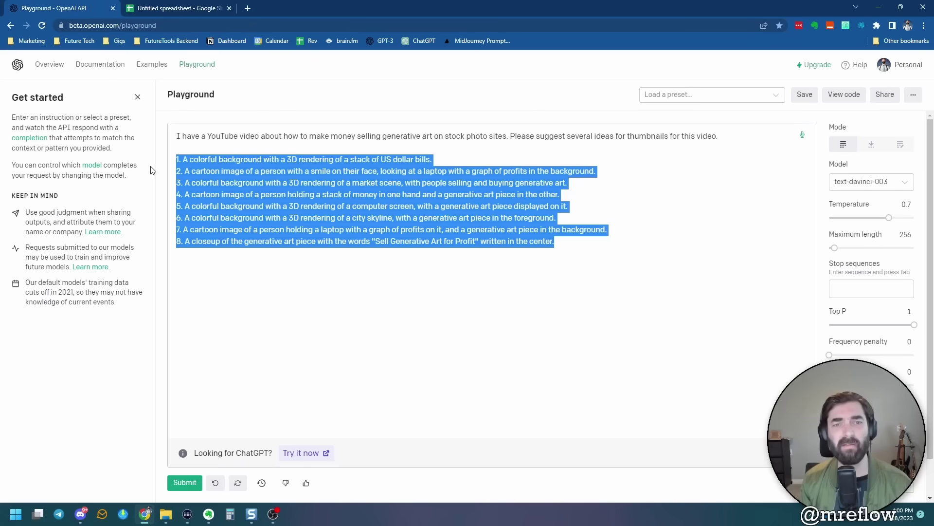
pyautogui.press('BackSpace')
pyautogui.moveTo(718, 136); pyautogui.dragTo(514, 141)
pyautogui.press('BackSpace')
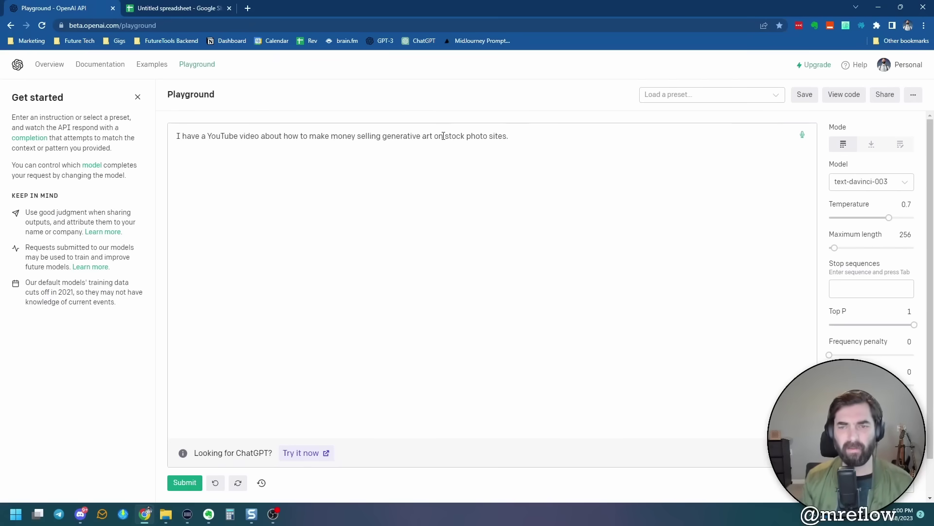
# - Add "Generate a list of tags to use for this video" to the prompt and generate the tags
pyautogui.write('Generate a list of ')
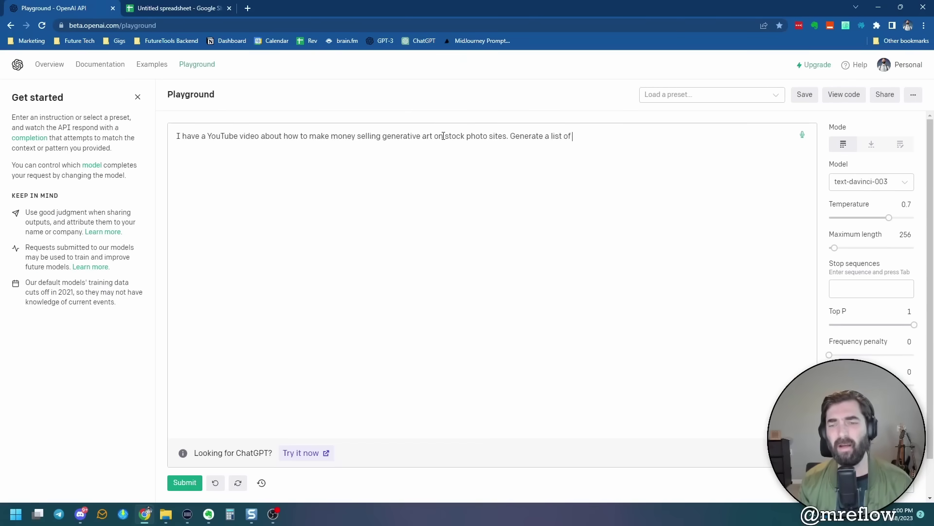
pyautogui.write('tags to use for thi')
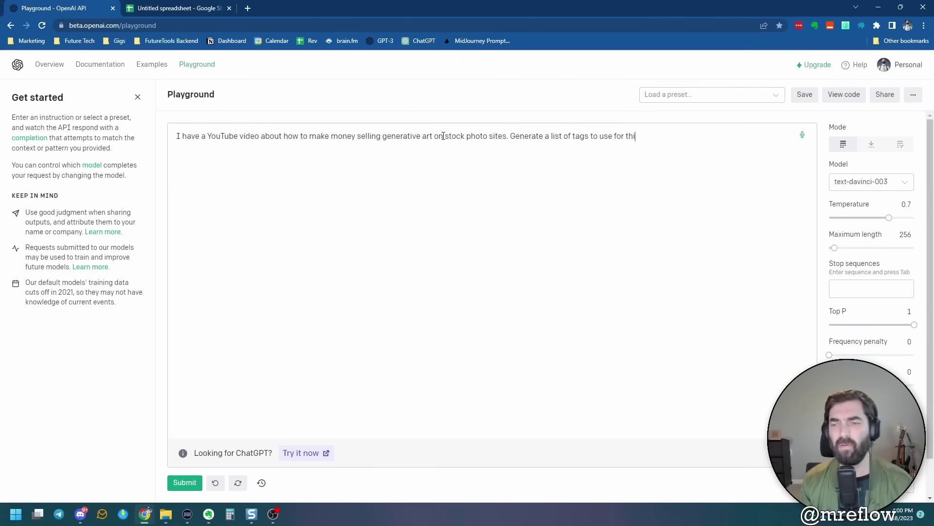
pyautogui.write('s video')
pyautogui.hotkey('ctrl', 'Return')
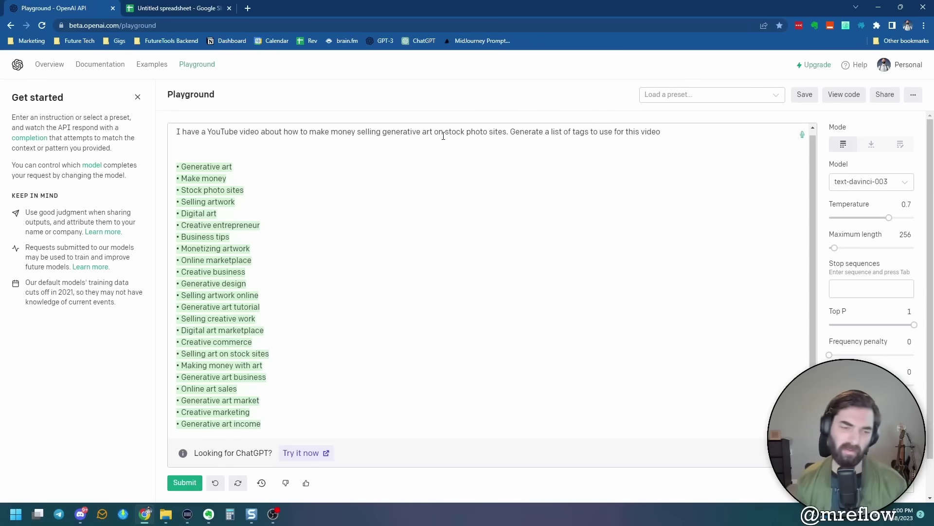
# - Delete the bulleted tags, insert "comma separated" before "tags" in the prompt, and generate the list
pyautogui.moveTo(230, 433); pyautogui.dragTo(131, 173)
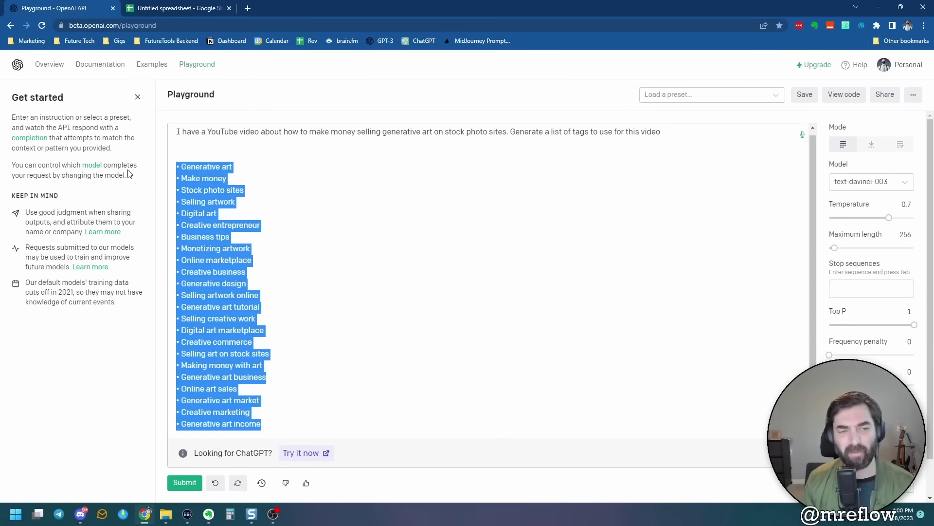
pyautogui.press('BackSpace')
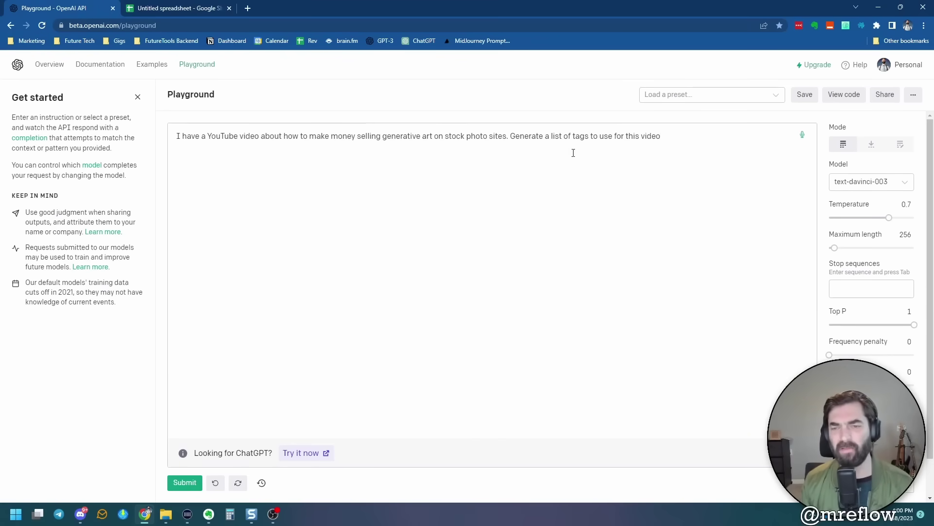
pyautogui.click(572, 137)
pyautogui.write('comma separated')
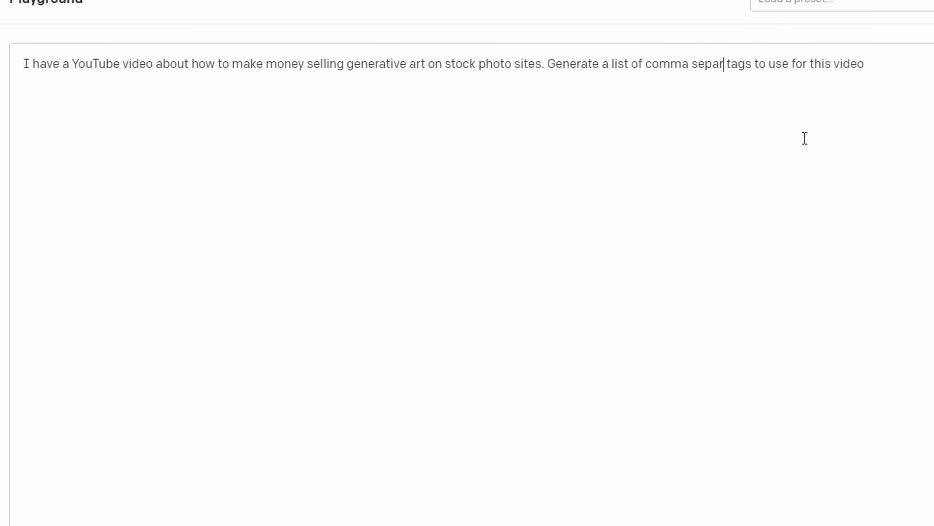
pyautogui.press('End')
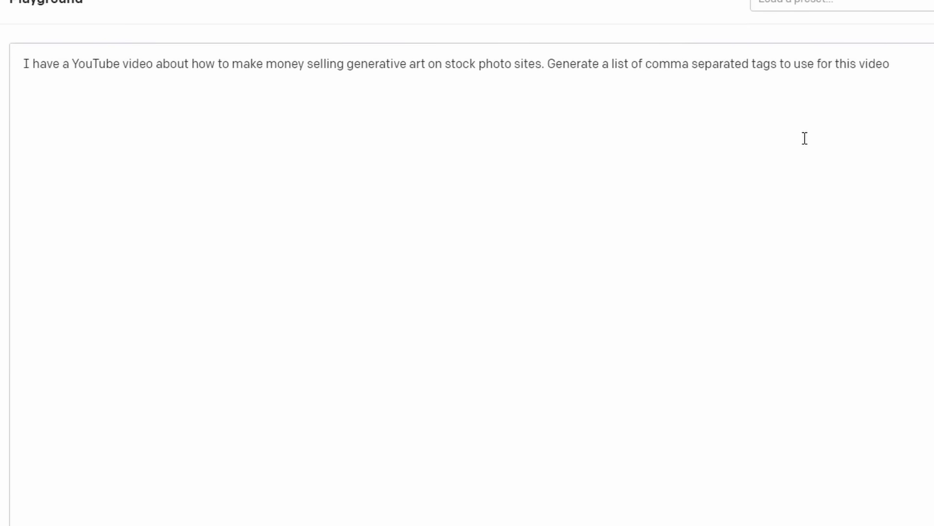
pyautogui.hotkey('ctrl', 'Return')
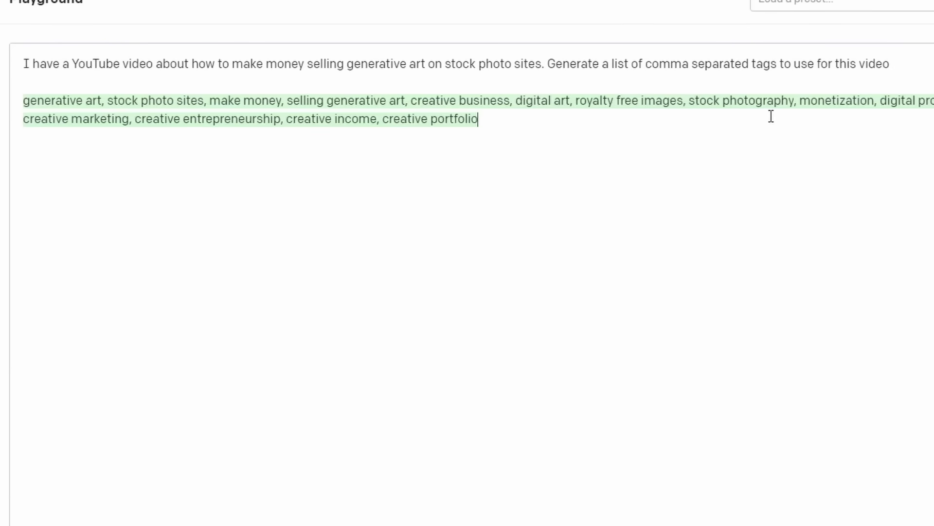
# - Clear the YouTube tags prompt together with its generated comma-separated tags
pyautogui.moveTo(529, 121); pyautogui.dragTo(23, 100)
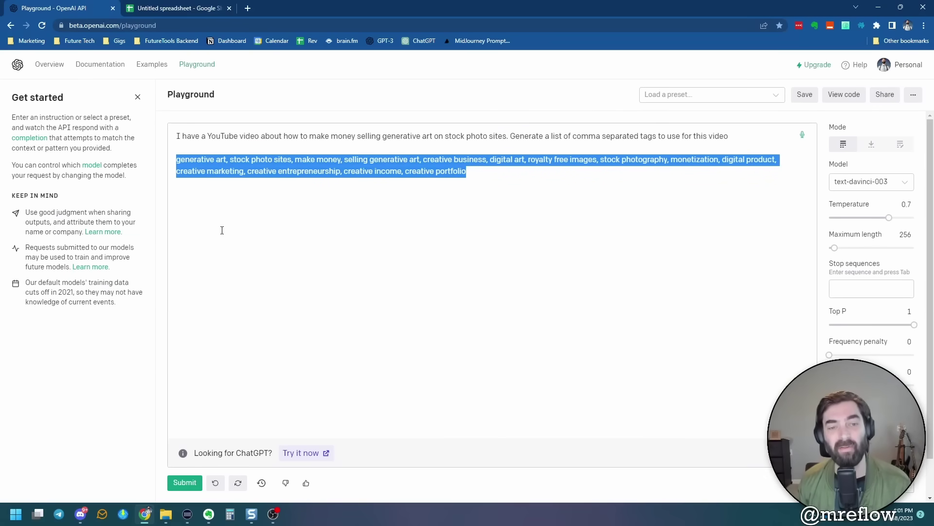
pyautogui.moveTo(467, 172); pyautogui.dragTo(174, 137)
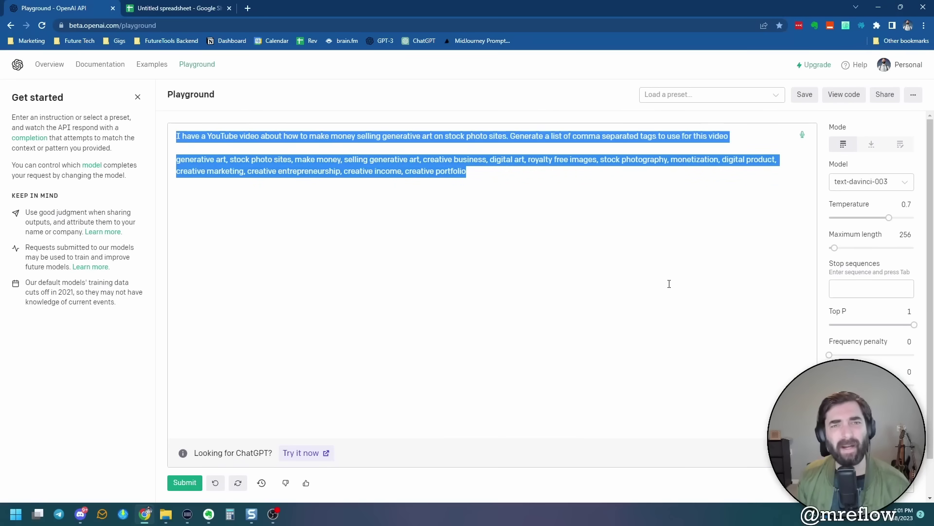
pyautogui.press('BackSpace')
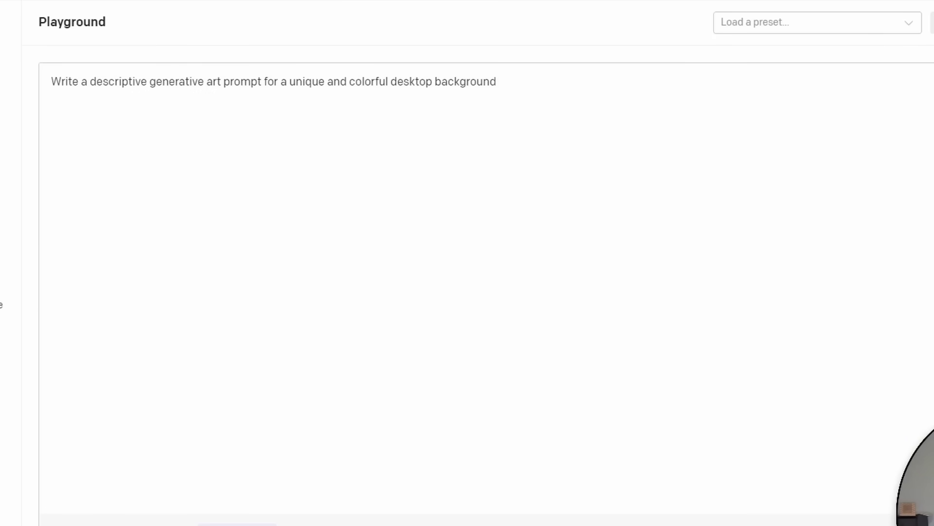
# - Copy the generated kaleidoscopic artwork prompt, switch to Discord, and enlarge the Midjourney image grid made from it
pyautogui.moveTo(594, 132); pyautogui.dragTo(49, 115)
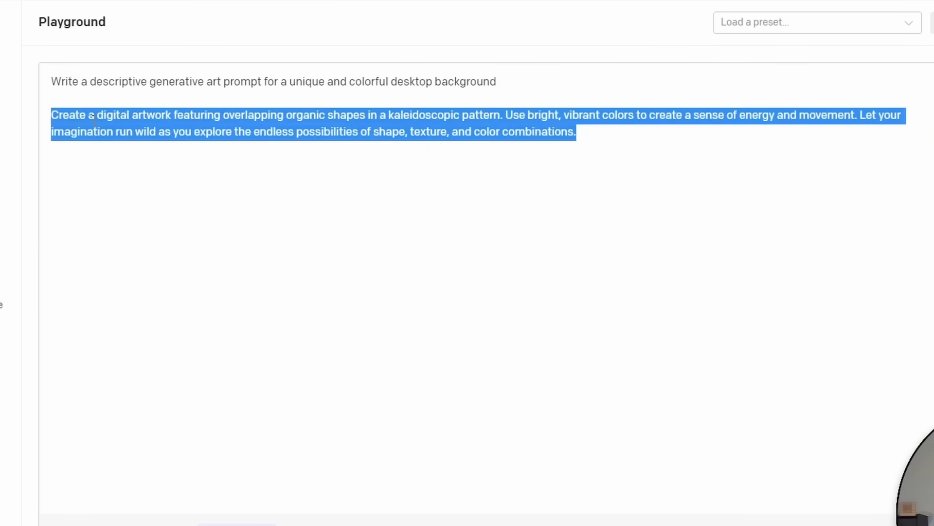
pyautogui.rightClick(94, 121)
pyautogui.click(127, 174)
pyautogui.hotkey('alt', 'Tab')
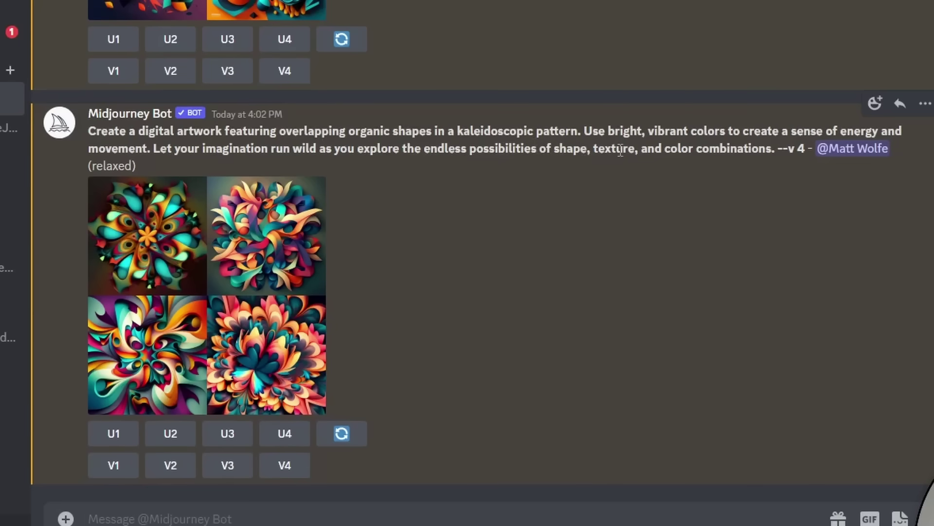
pyautogui.click(207, 295)
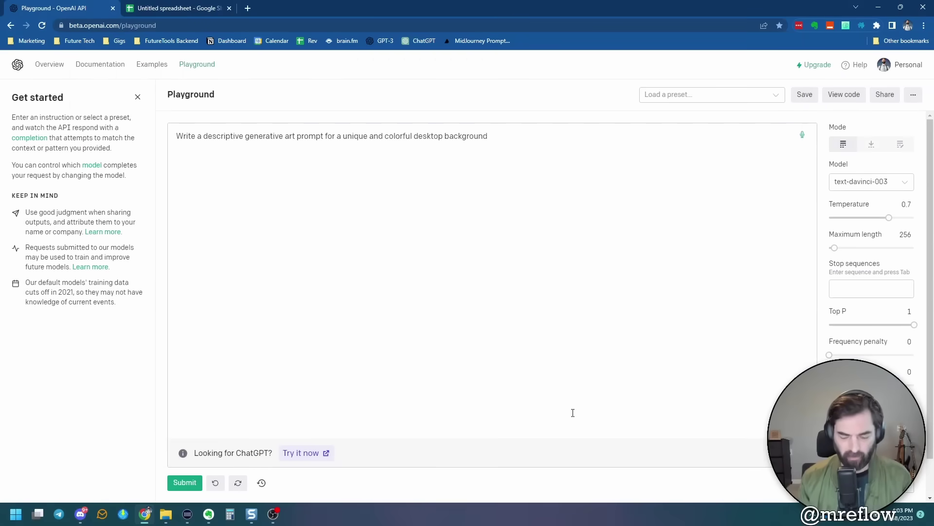
# - Extend the desktop background prompt with ", include a lighting source, and a few artists names for inspiration" and generate the art prompt
pyautogui.write('ude a lig')
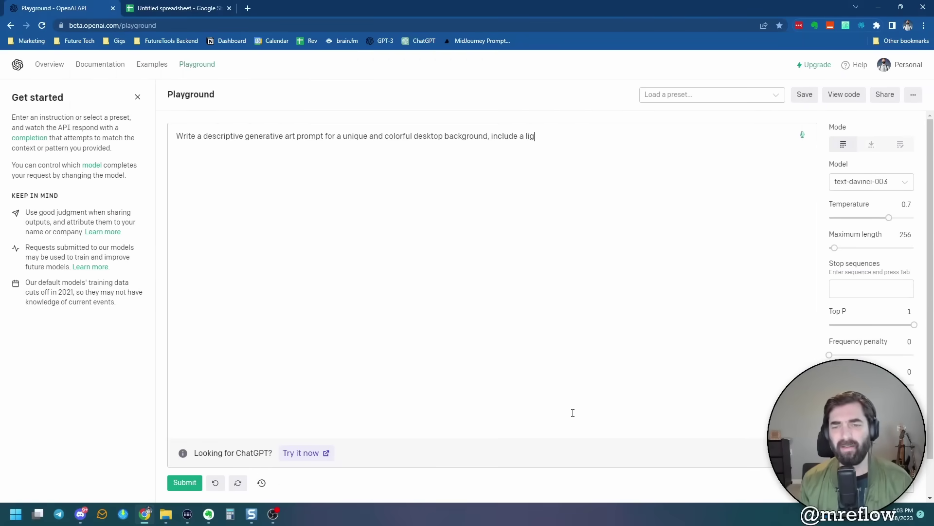
pyautogui.write('hting source, and a few ')
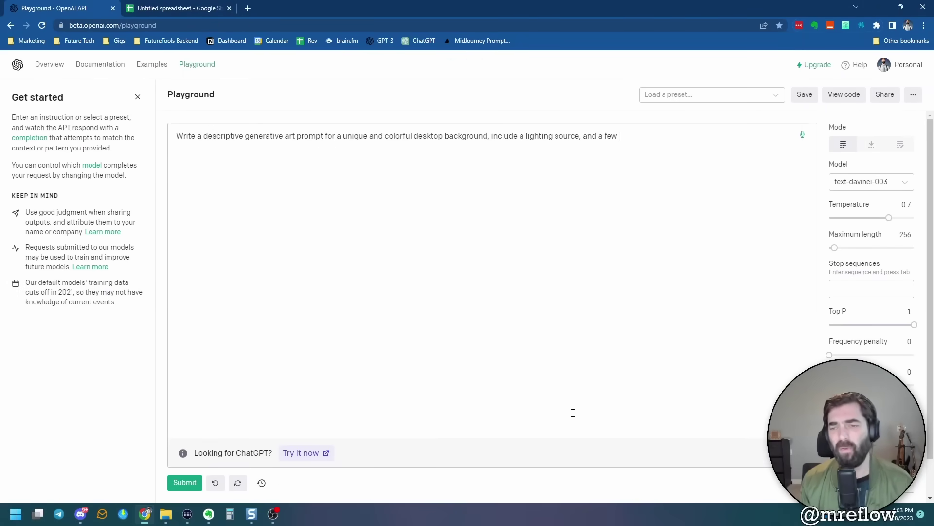
pyautogui.write('artists names ')
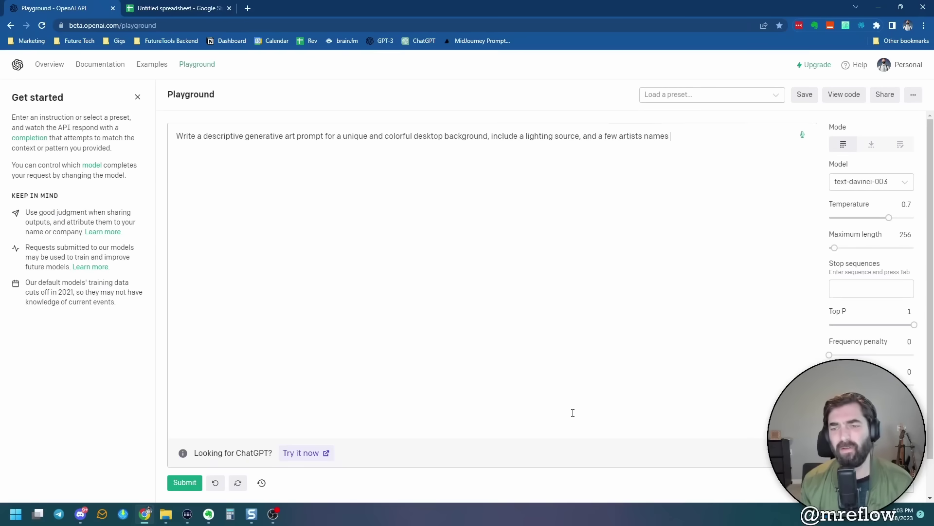
pyautogui.write('for inspiration')
pyautogui.hotkey('ctrl', 'Return')
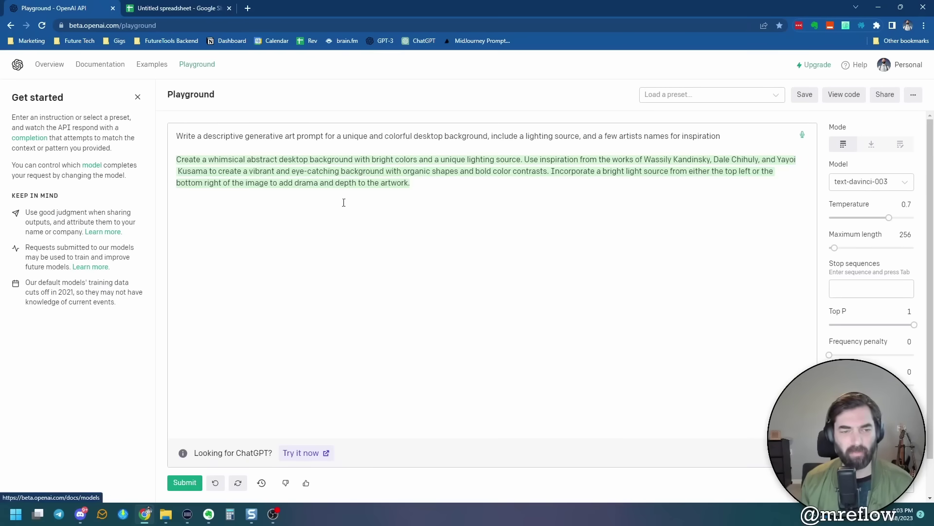
# - Use the generated whimsical abstract background text as a Midjourney prompt in Discord and view its image grid enlarged
pyautogui.moveTo(416, 187); pyautogui.dragTo(177, 159)
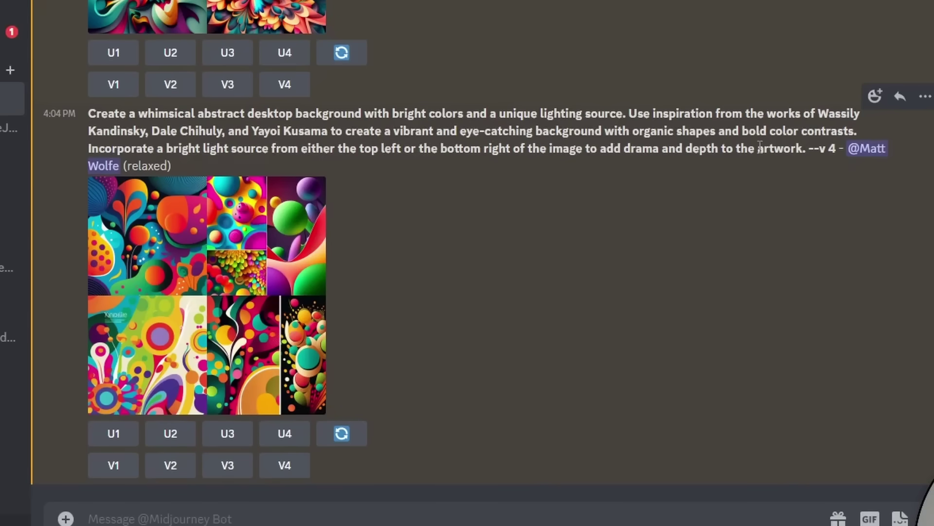
pyautogui.click(205, 285)
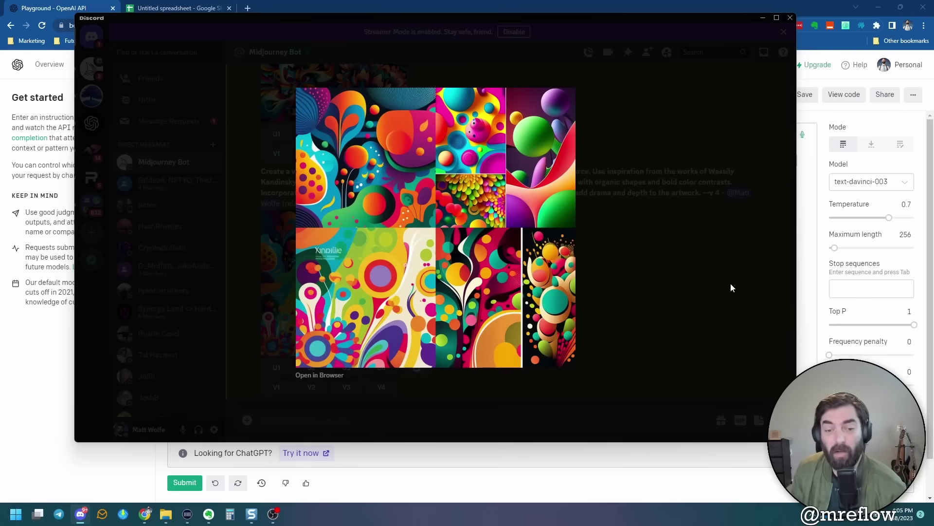
pyautogui.hotkey('alt', 'Tab')
# - Delete the generated text, change the art prompt's subject to "graffiti art that includes a woman's face", and generate it
pyautogui.press('BackSpace')
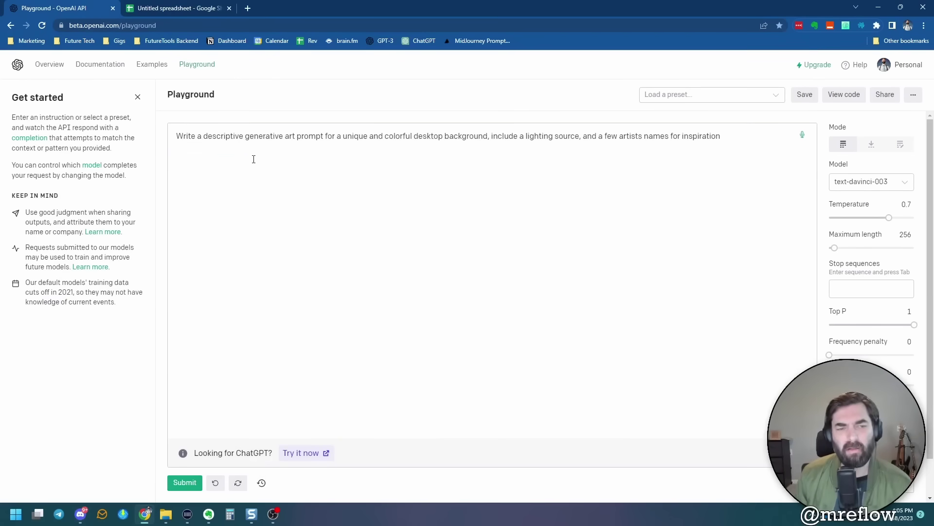
pyautogui.moveTo(336, 136); pyautogui.dragTo(488, 136)
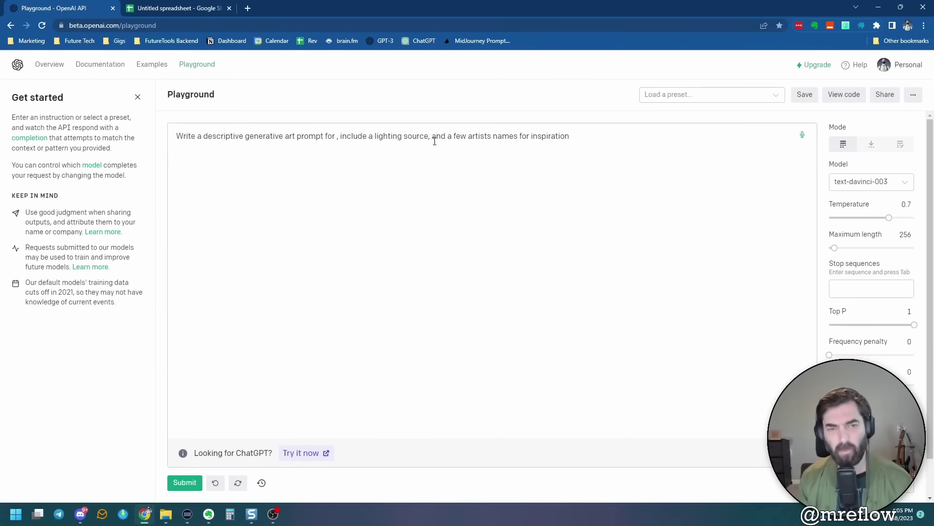
pyautogui.write('graffiti art')
pyautogui.write(' that includes a woman')
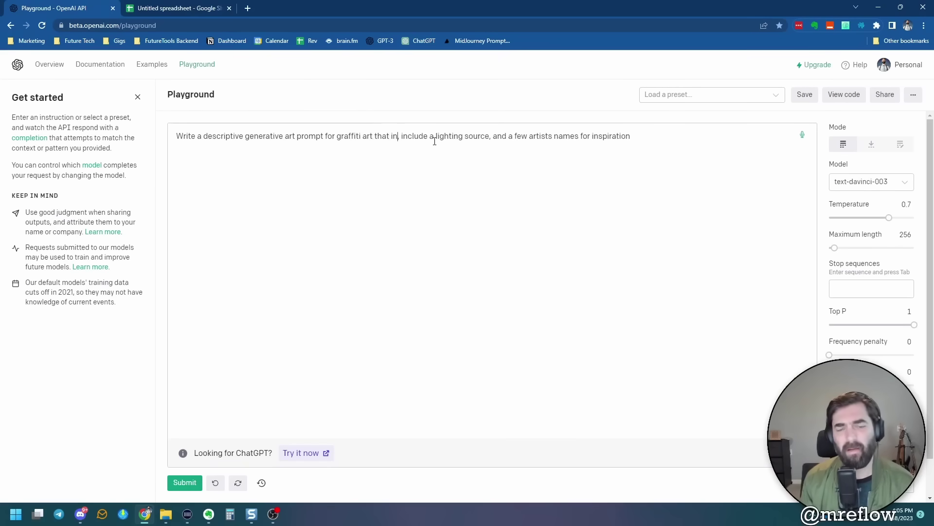
pyautogui.write("'s face")
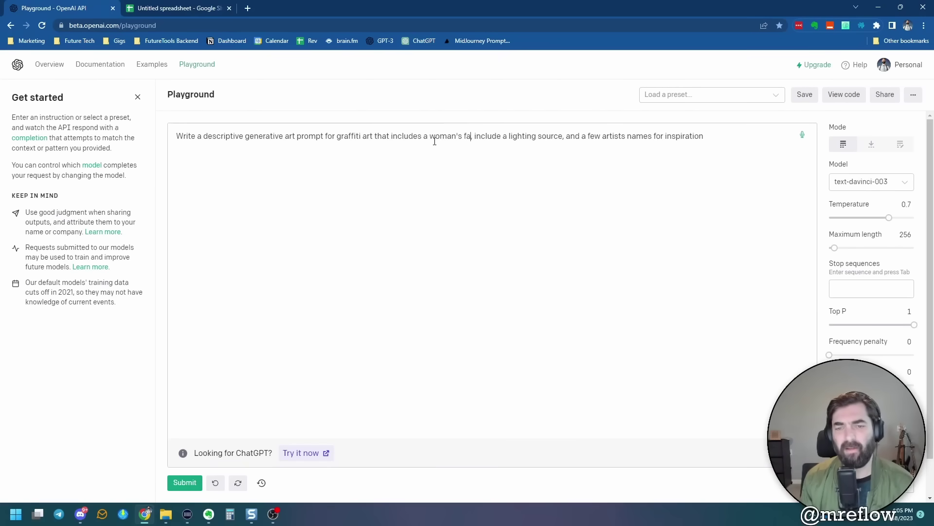
pyautogui.hotkey('ctrl', 'Return')
# - Submit the generated text from "a graffiti art piece" onward to Midjourney in Discord and open the resulting image grid
pyautogui.moveTo(409, 180); pyautogui.dragTo(206, 161)
pyautogui.moveTo(206, 160); pyautogui.dragTo(208, 160)
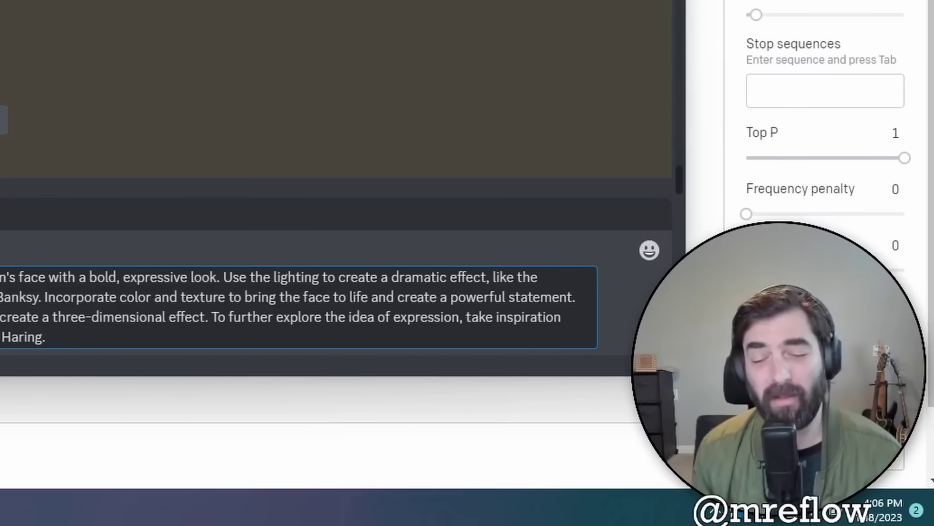
pyautogui.press('Return')
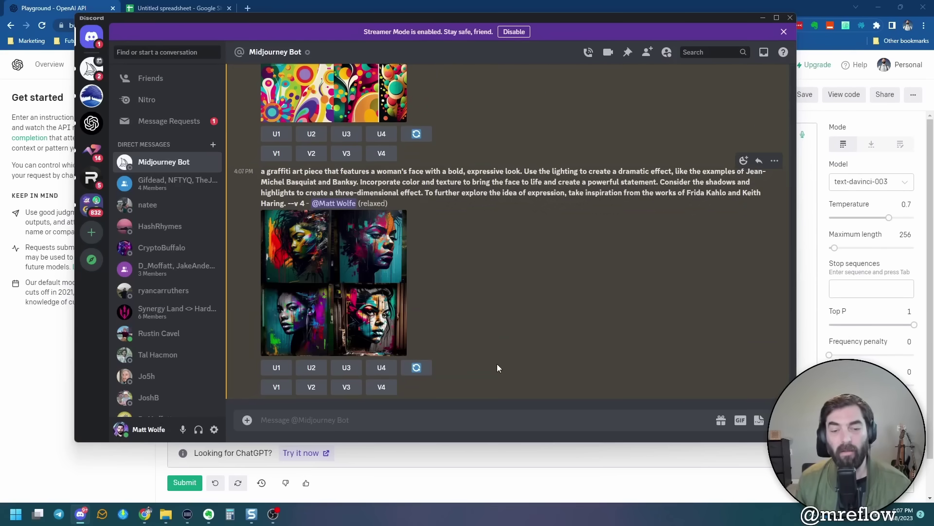
pyautogui.click(365, 306)
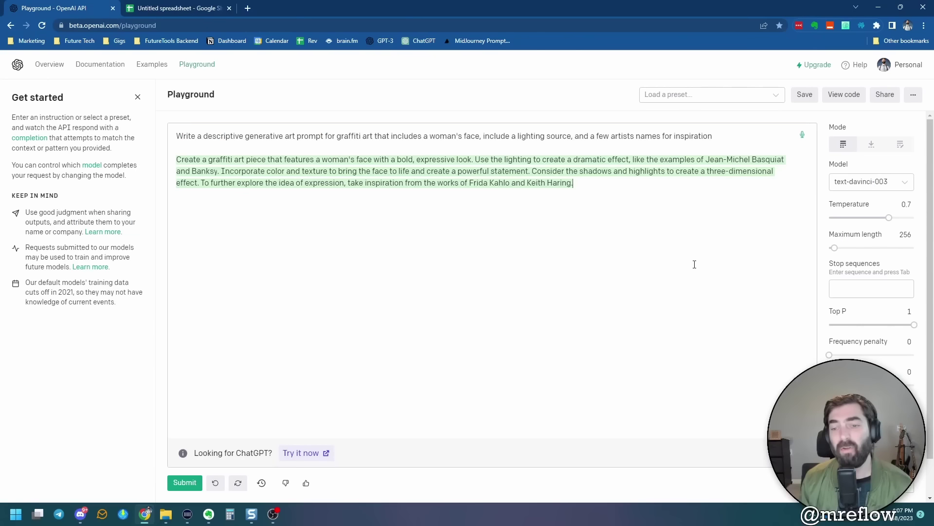
# - Replace the Playground text with "Write a story about a bear attacking a penguin in the voice of snoop dogg" and generate the story
pyautogui.moveTo(695, 263); pyautogui.dragTo(176, 135)
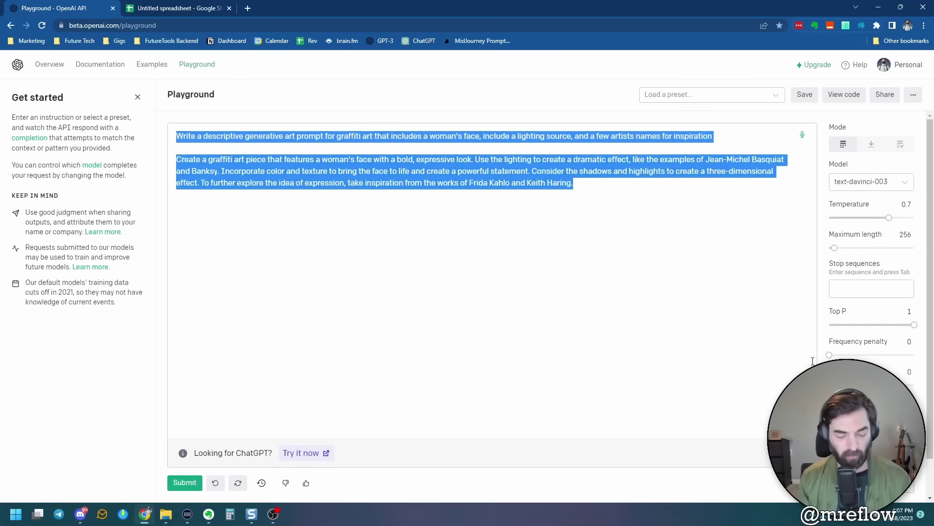
pyautogui.write('Write a story about')
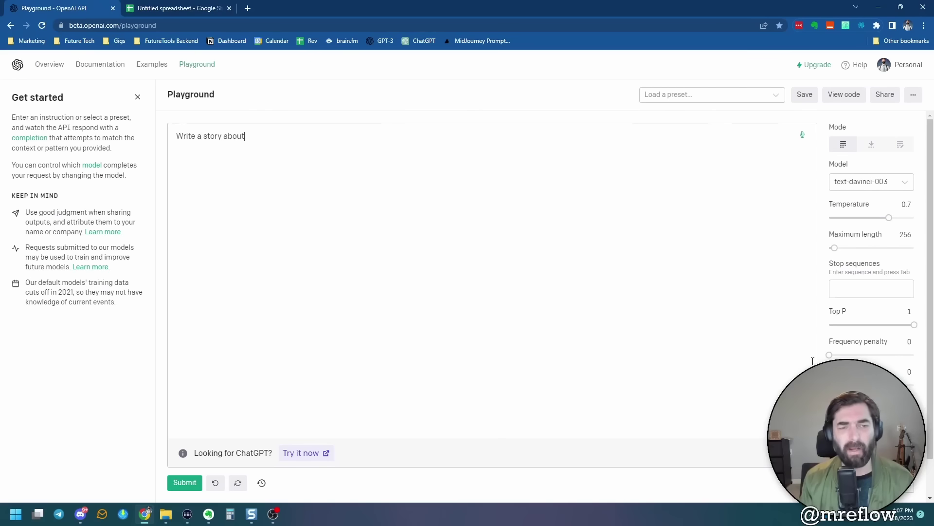
pyautogui.write(' a bear attacking')
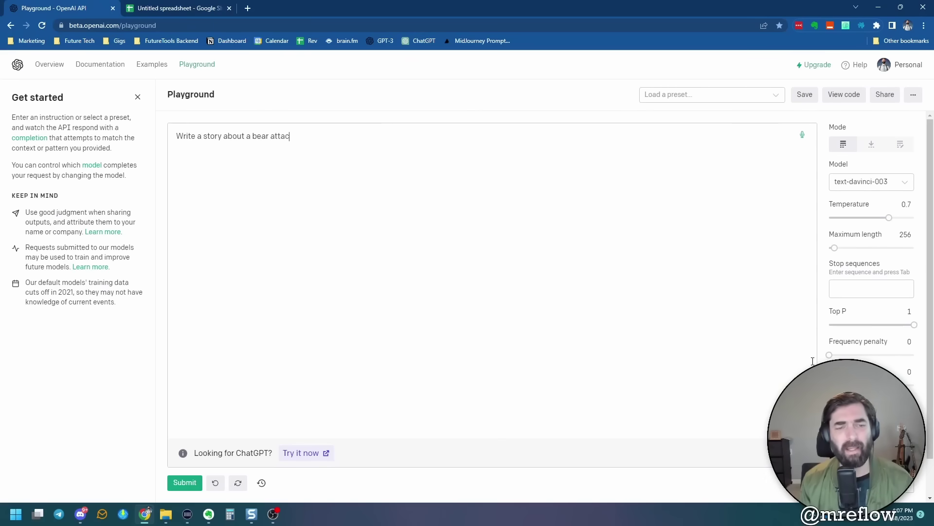
pyautogui.write(' a penguin in the voice of snoop dogg')
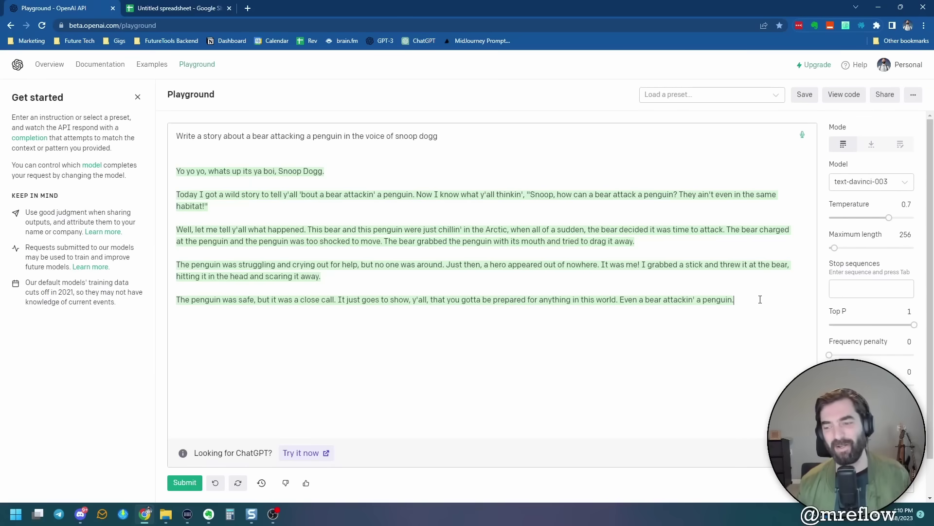
# - Replace the story with an emoji-only text message prompt, changing its request from tacos to asking if someone will go out with you
pyautogui.moveTo(740, 299); pyautogui.dragTo(40, 76)
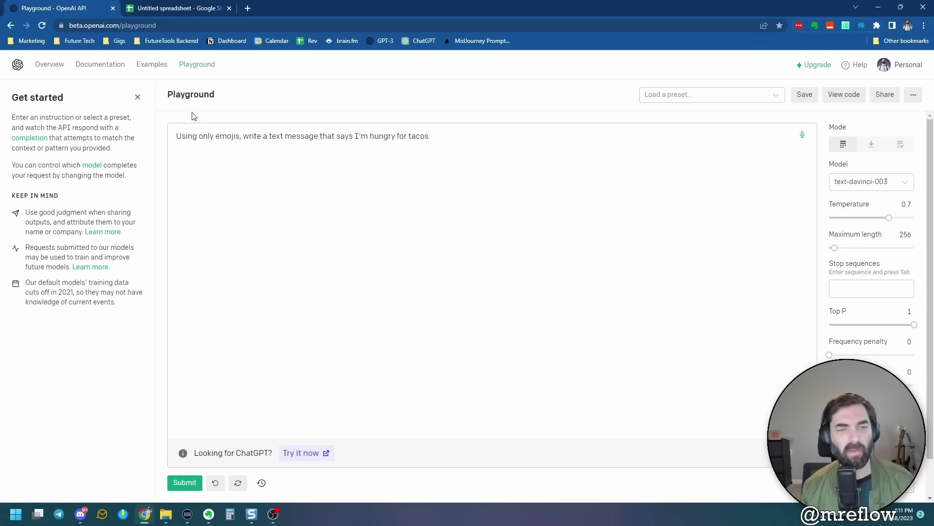
pyautogui.moveTo(335, 137); pyautogui.dragTo(500, 140)
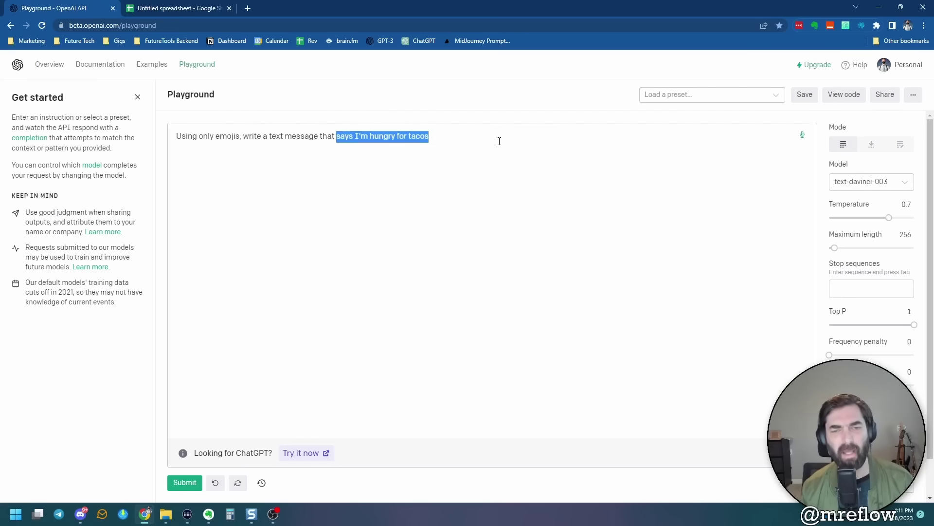
pyautogui.write('asks if some')
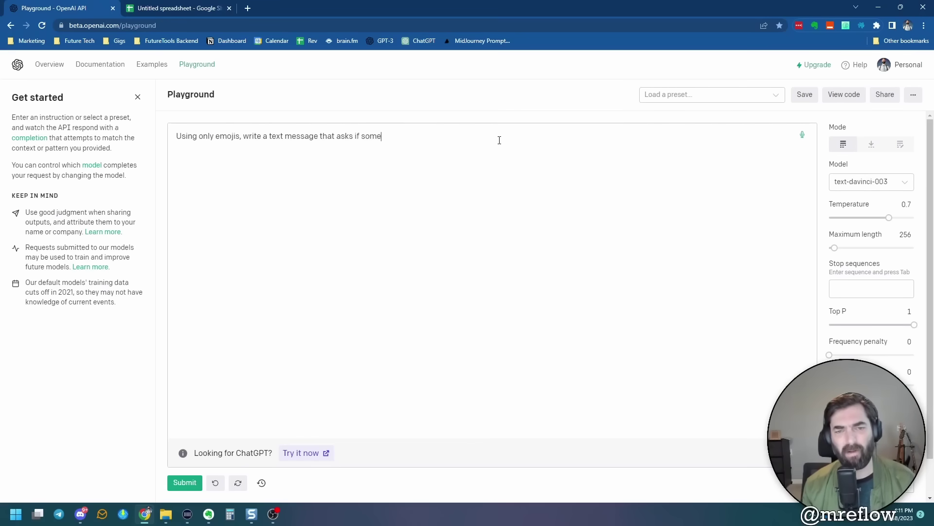
pyautogui.write('one will go out dancing with')
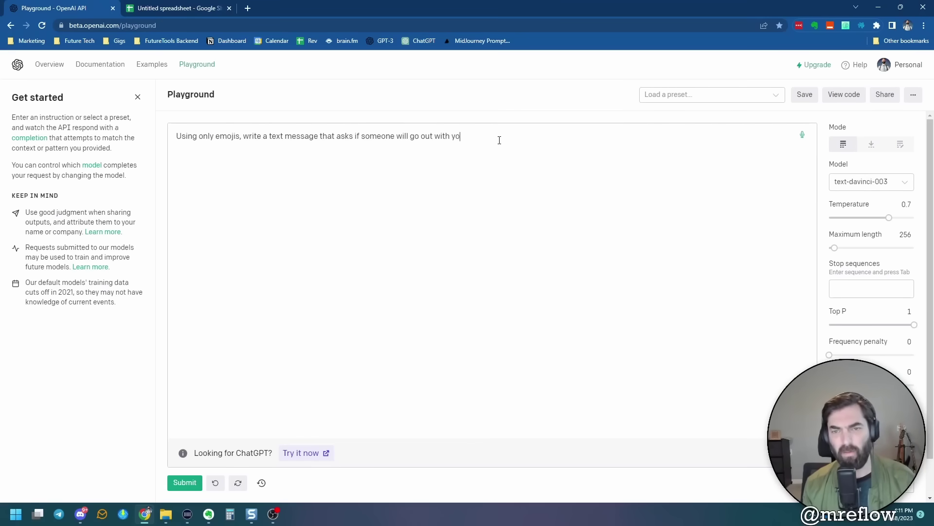